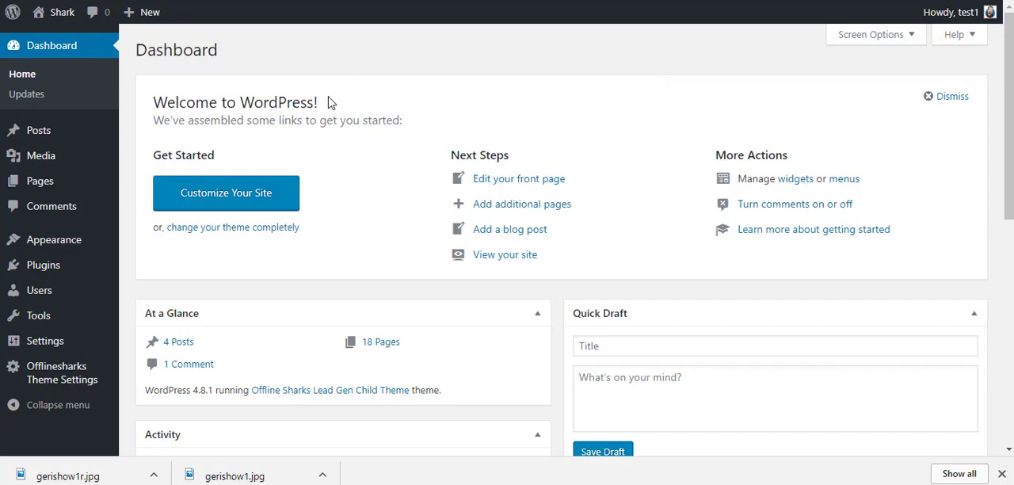
Step: Open the Permalink Settings, choose the Post name structure and save the changes
{"action": "mouse_move", "coordinate": [46, 351]}
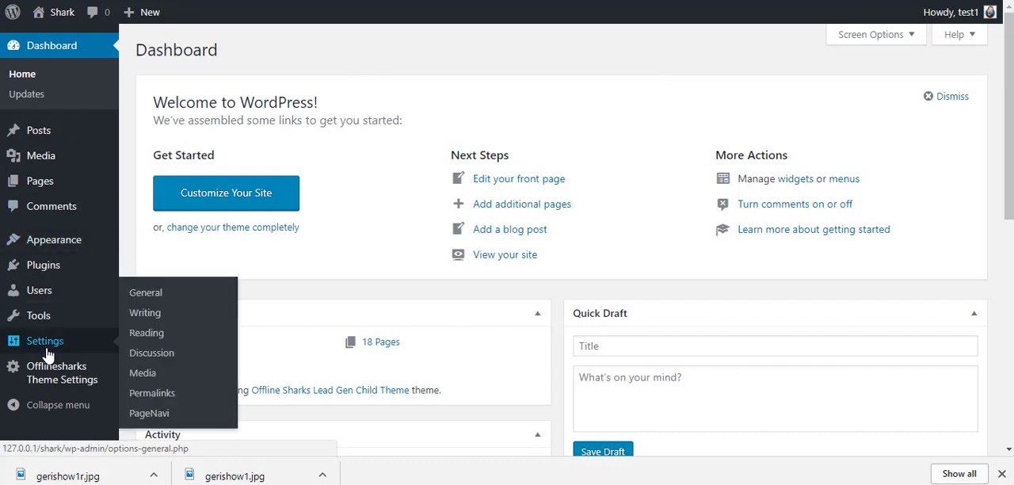
{"action": "left_click", "coordinate": [145, 394]}
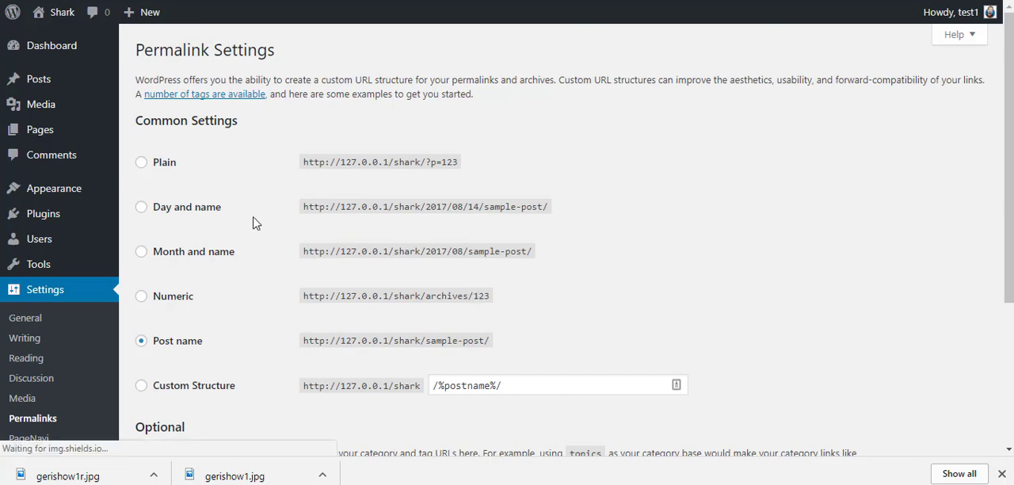
{"action": "left_click", "coordinate": [144, 211]}
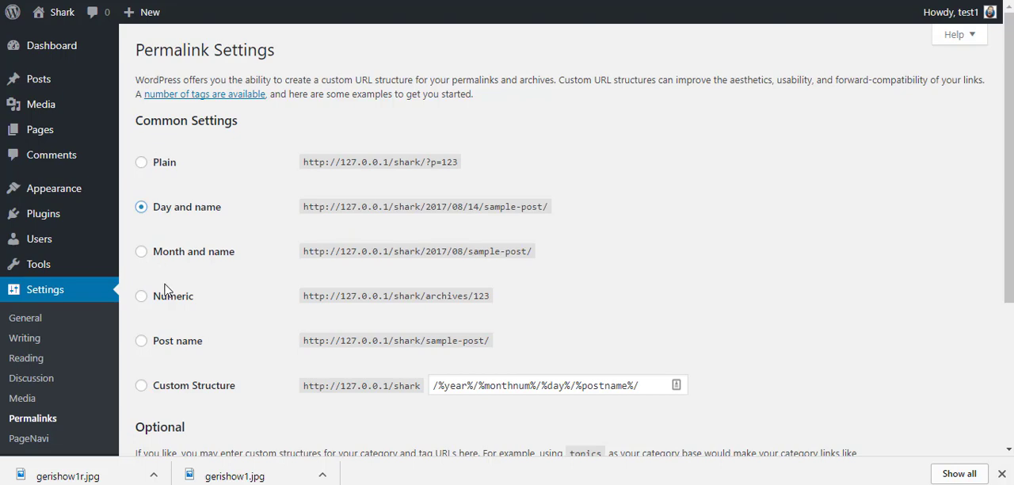
{"action": "left_click", "coordinate": [141, 343]}
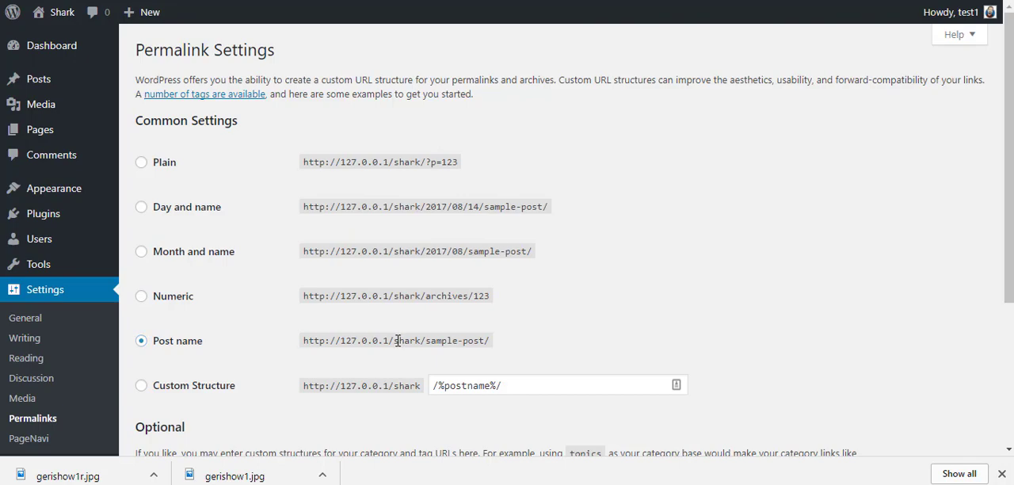
{"action": "left_click_drag", "start_coordinate": [397, 341], "coordinate": [411, 341]}
{"action": "scroll", "coordinate": [523, 373], "scroll_direction": "down", "scroll_amount": 5}
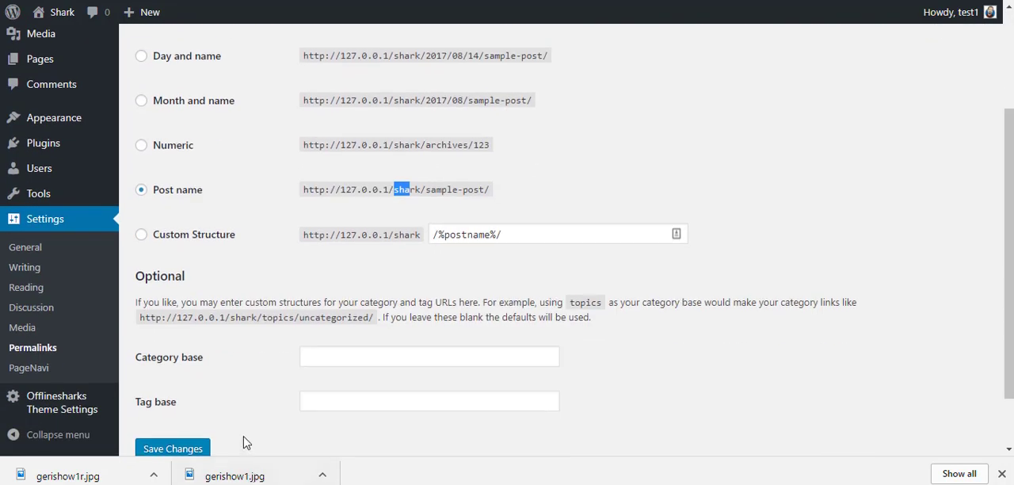
{"action": "left_click", "coordinate": [195, 383]}
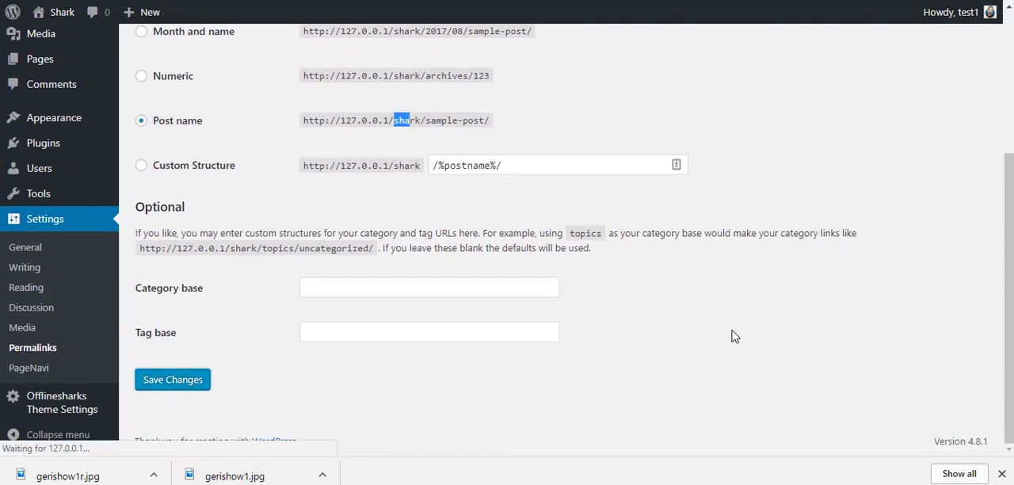
{"action": "scroll", "coordinate": [511, 346], "scroll_direction": "down", "scroll_amount": 3}
{"action": "scroll", "coordinate": [499, 308], "scroll_direction": "up", "scroll_amount": 2}
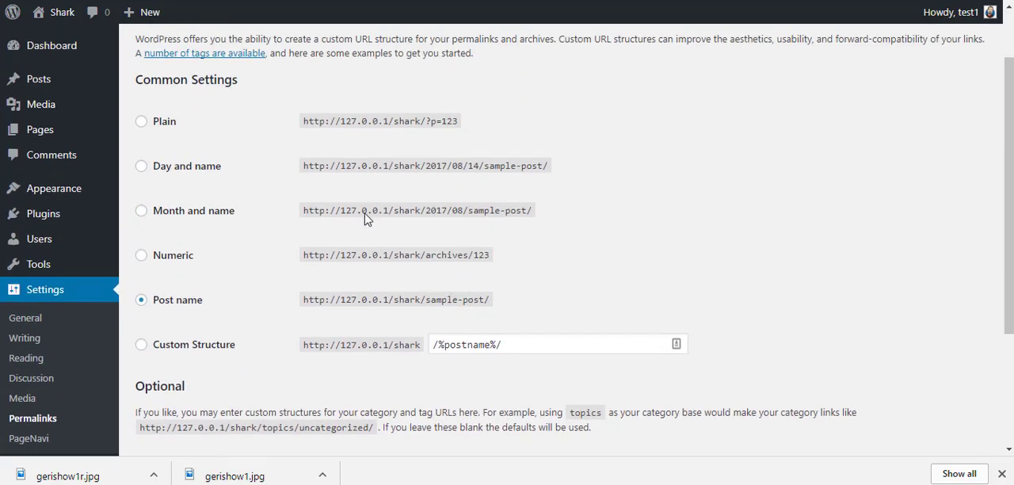
Step: Go to the site's front end and view the Default Page to check its link
{"action": "mouse_move", "coordinate": [35, 133]}
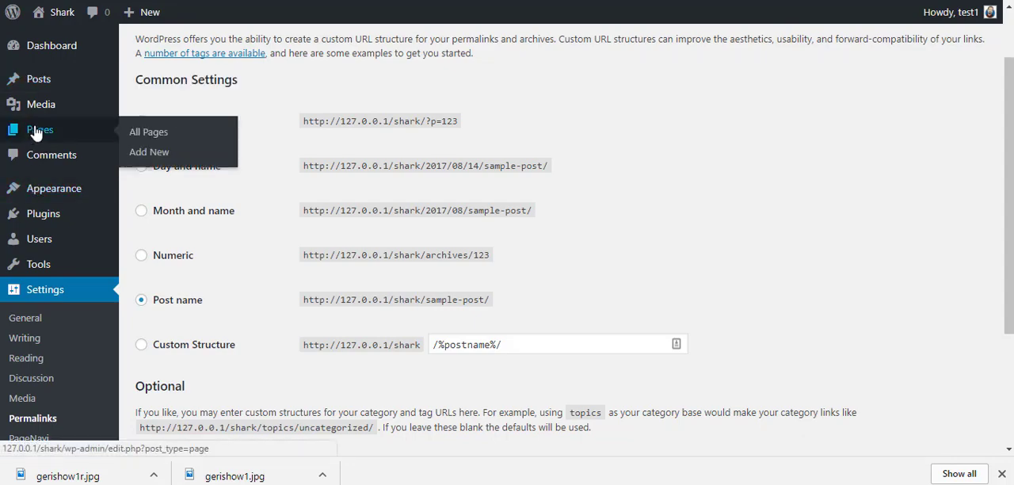
{"action": "left_click", "coordinate": [148, 132]}
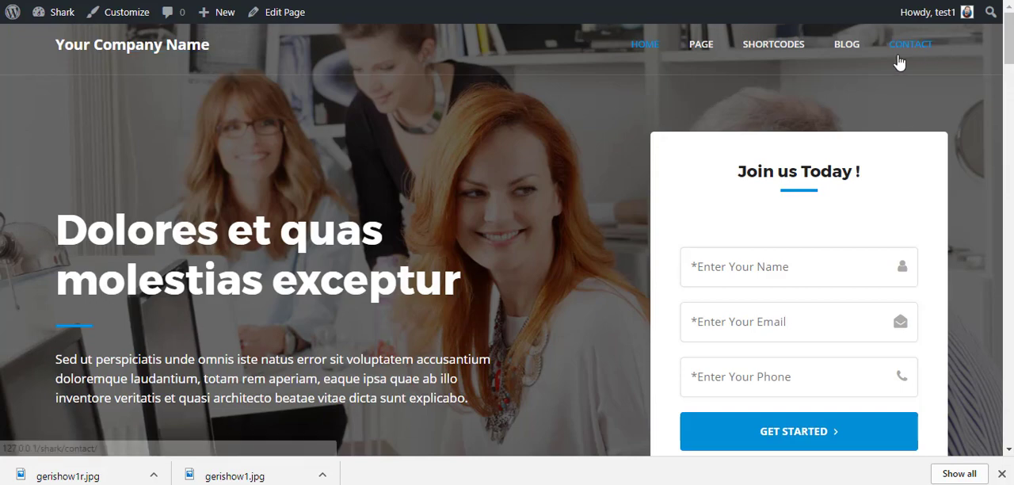
{"action": "mouse_move", "coordinate": [701, 47]}
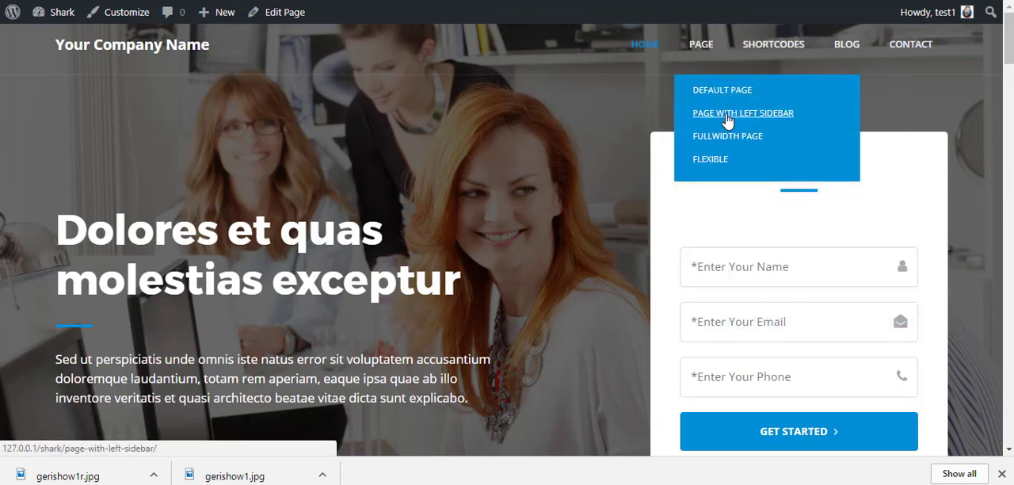
{"action": "left_click", "coordinate": [699, 116]}
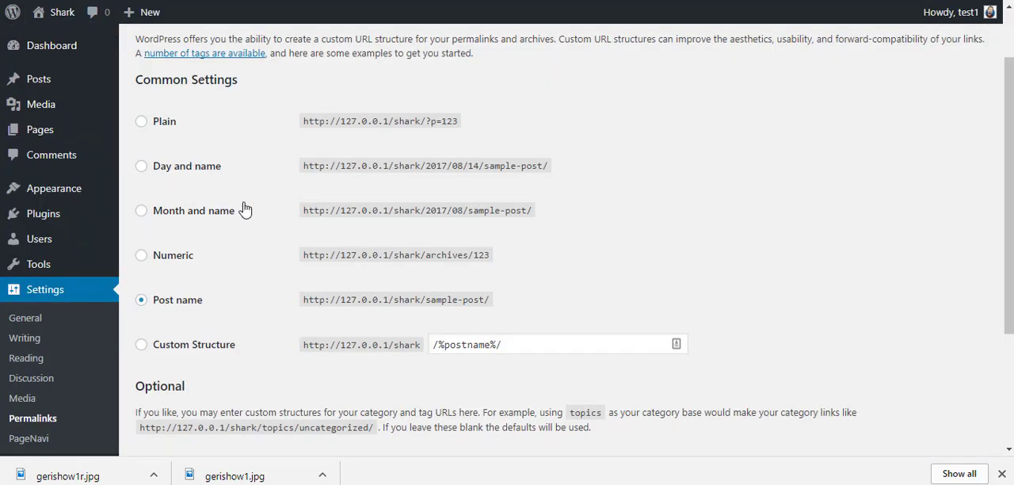
Step: Set the permalink structure to Plain in the Permalink Settings and save the changes
{"action": "left_click", "coordinate": [142, 122]}
{"action": "scroll", "coordinate": [288, 305], "scroll_direction": "down", "scroll_amount": 3}
{"action": "left_click", "coordinate": [173, 380]}
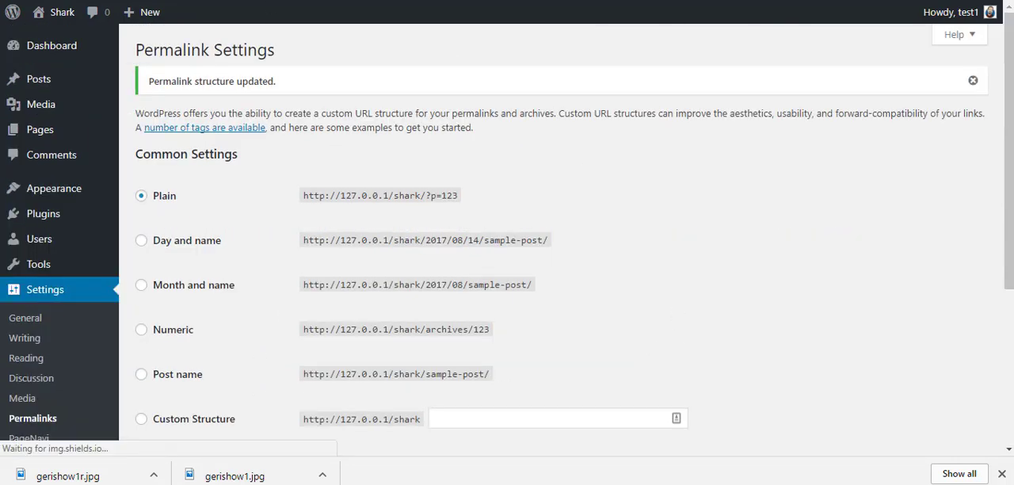
Step: Test a Page link on the site's front end with the Plain permalink structure
{"action": "left_click", "coordinate": [265, 0]}
{"action": "mouse_move", "coordinate": [700, 46]}
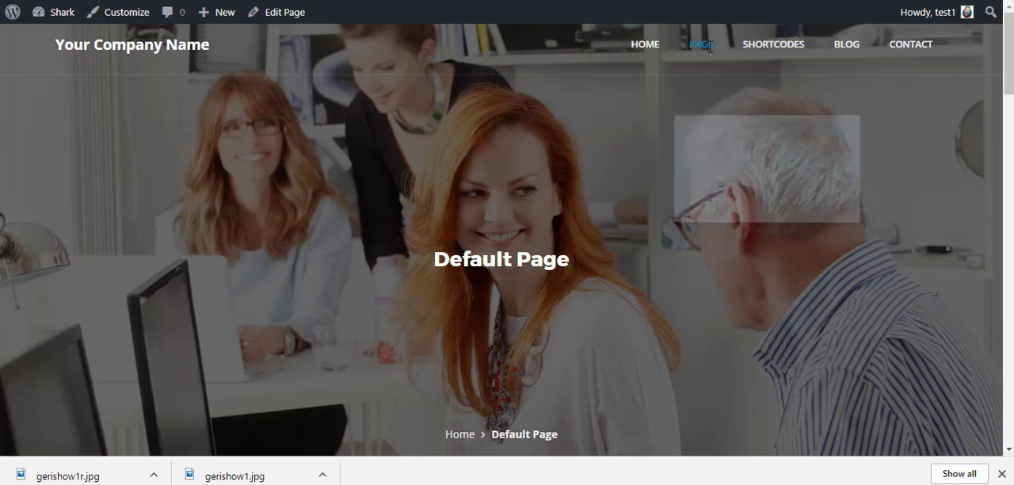
{"action": "left_click", "coordinate": [709, 92]}
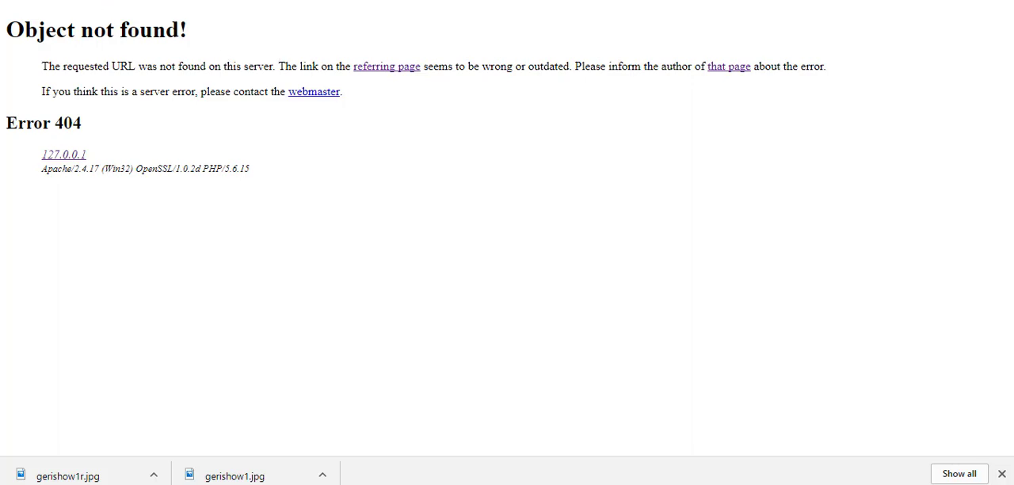
Step: Set the permalink structure back to Post name and save the changes
{"action": "left_click", "coordinate": [187, 0]}
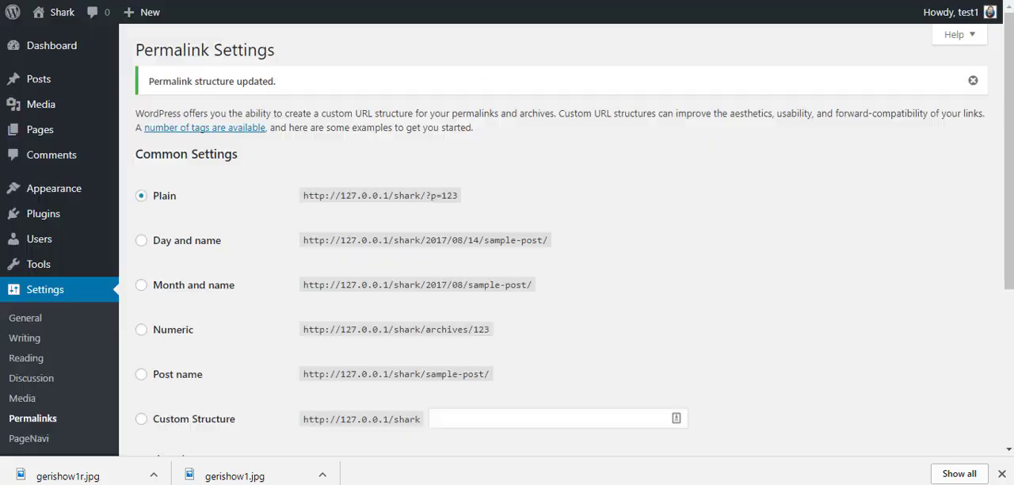
{"action": "left_click", "coordinate": [141, 241]}
{"action": "left_click", "coordinate": [140, 374]}
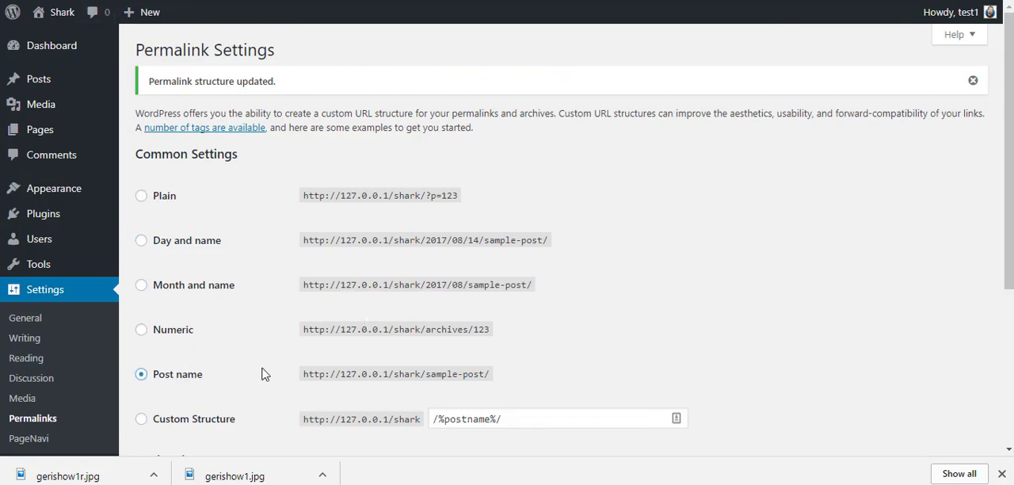
{"action": "scroll", "coordinate": [269, 368], "scroll_direction": "down", "scroll_amount": 3}
{"action": "left_click", "coordinate": [191, 385]}
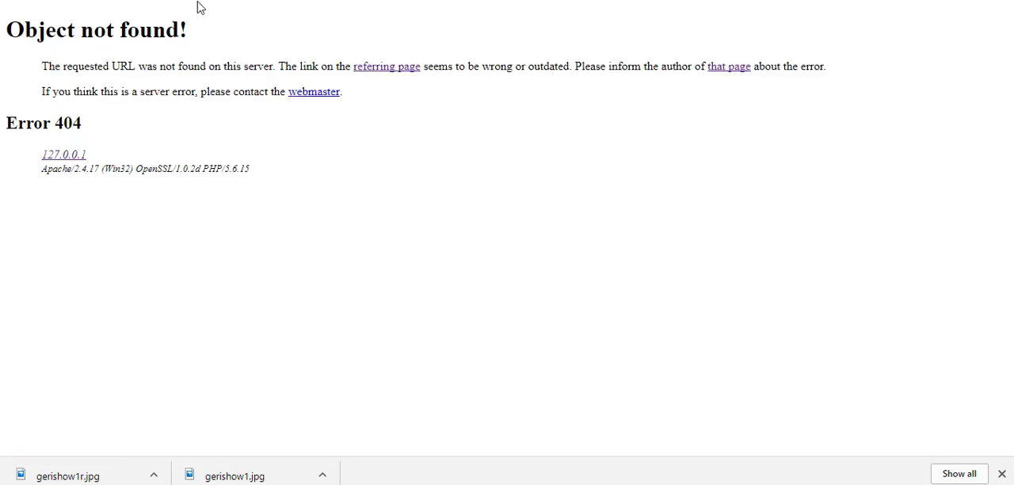
Step: Return to the site's home page and open the Carousel shortcode page to test its link
{"action": "left_click", "coordinate": [5, 0]}
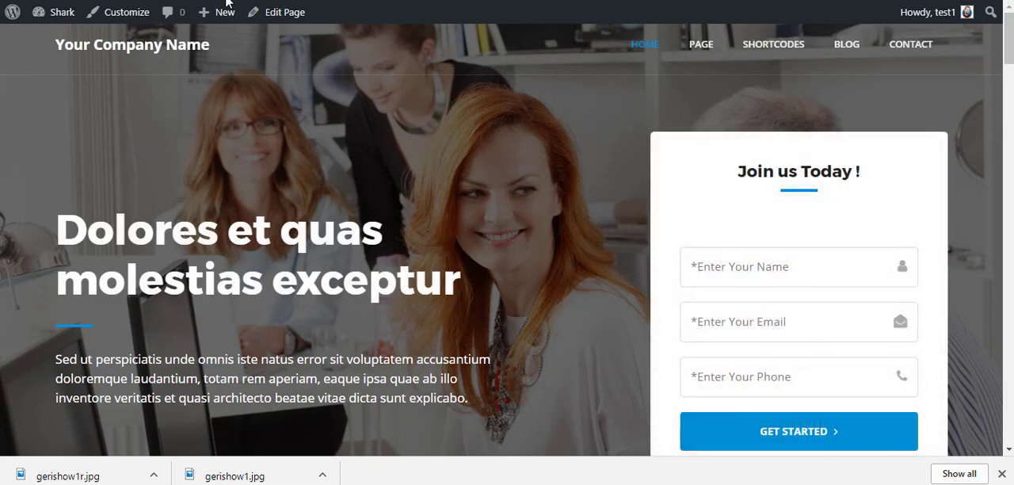
{"action": "mouse_move", "coordinate": [779, 64]}
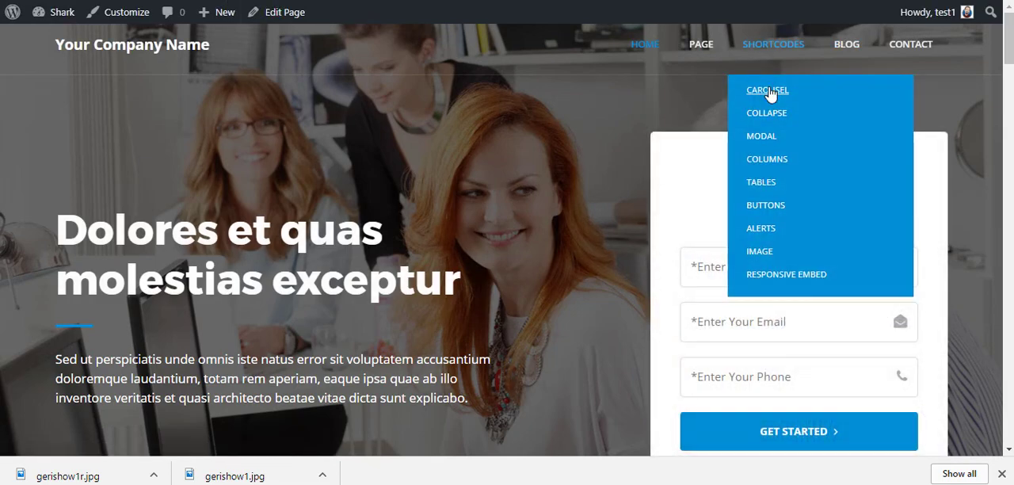
{"action": "left_click", "coordinate": [803, 112]}
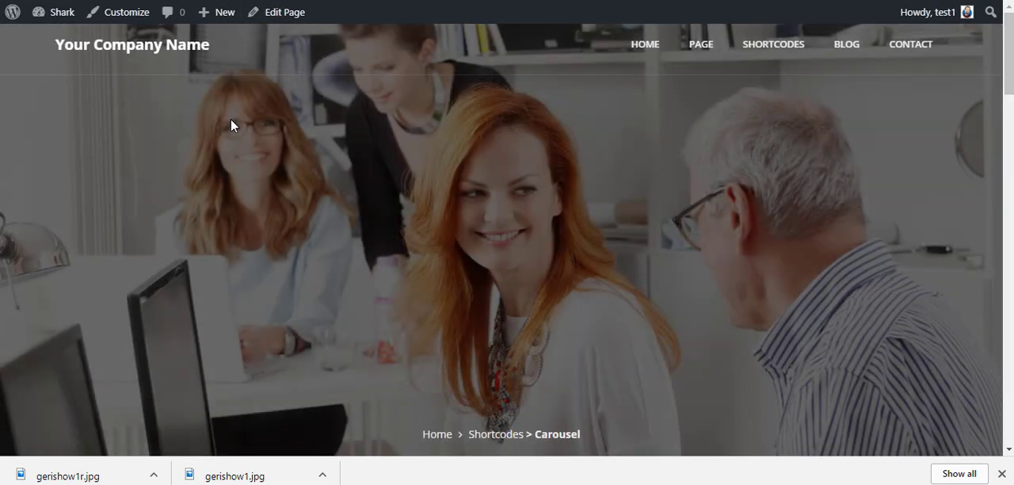
{"action": "left_click", "coordinate": [841, 54]}
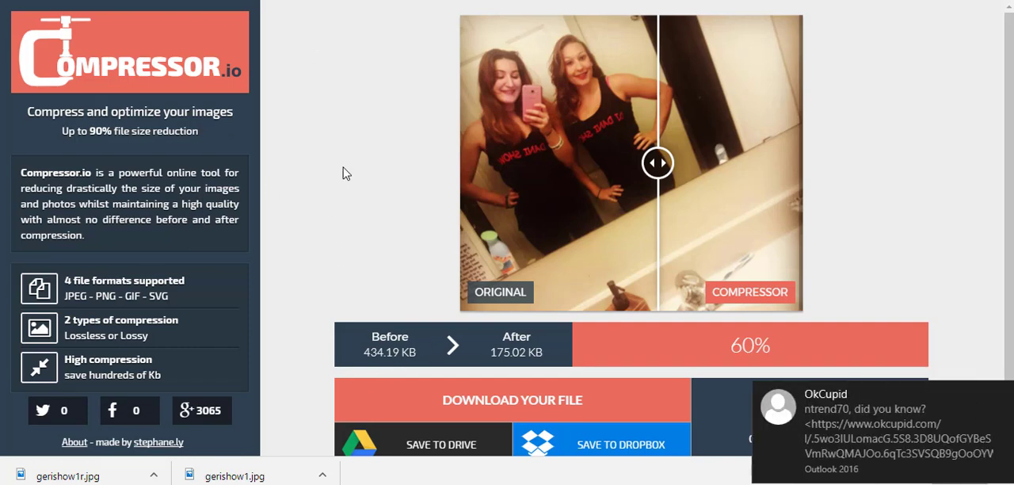
Step: In Compressor.io, start another compression with gerishow1.jpg from the graphics folder and dismiss the notifications
{"action": "scroll", "coordinate": [975, 173], "scroll_direction": "down", "scroll_amount": 1}
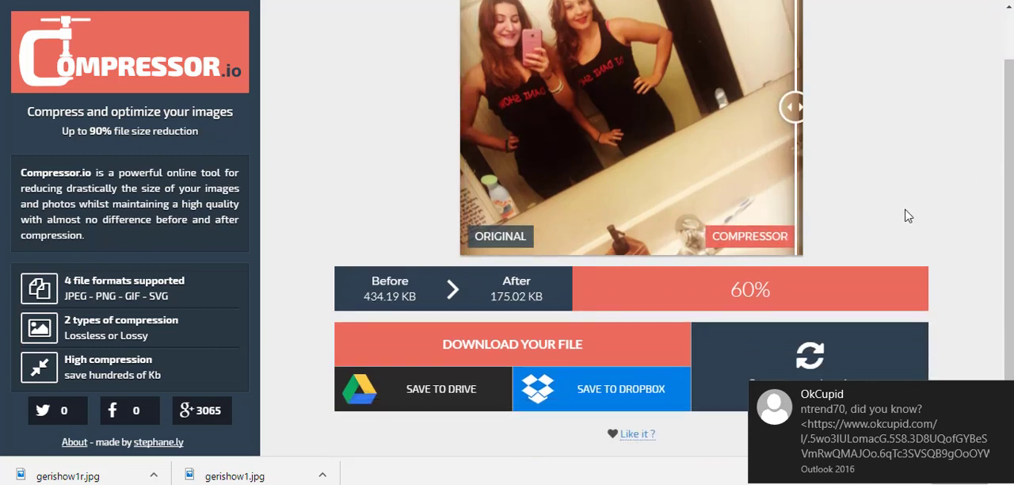
{"action": "left_click", "coordinate": [1002, 396]}
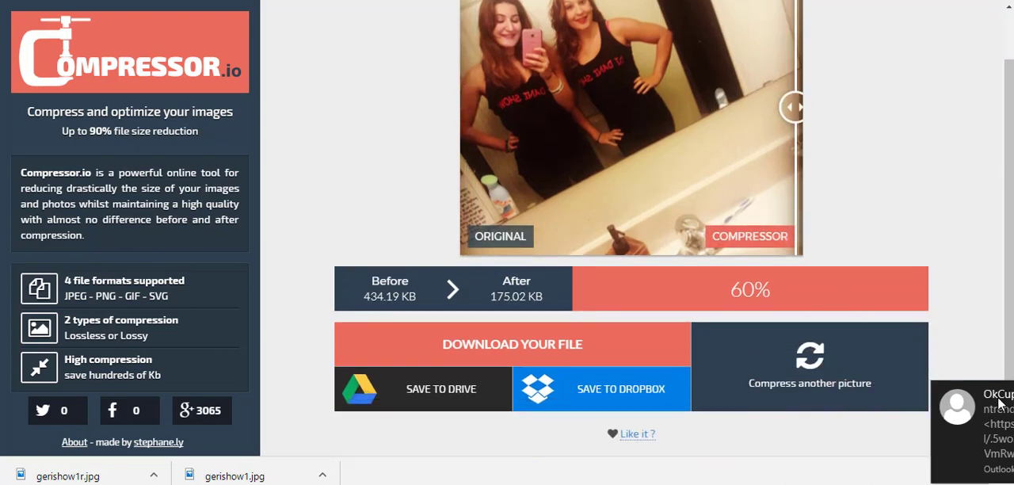
{"action": "left_click", "coordinate": [815, 386]}
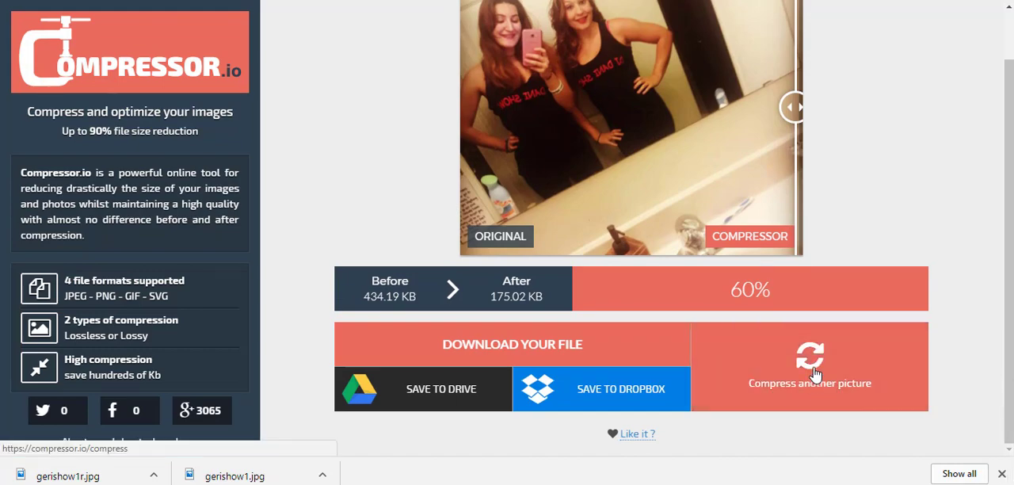
{"action": "left_click", "coordinate": [652, 320]}
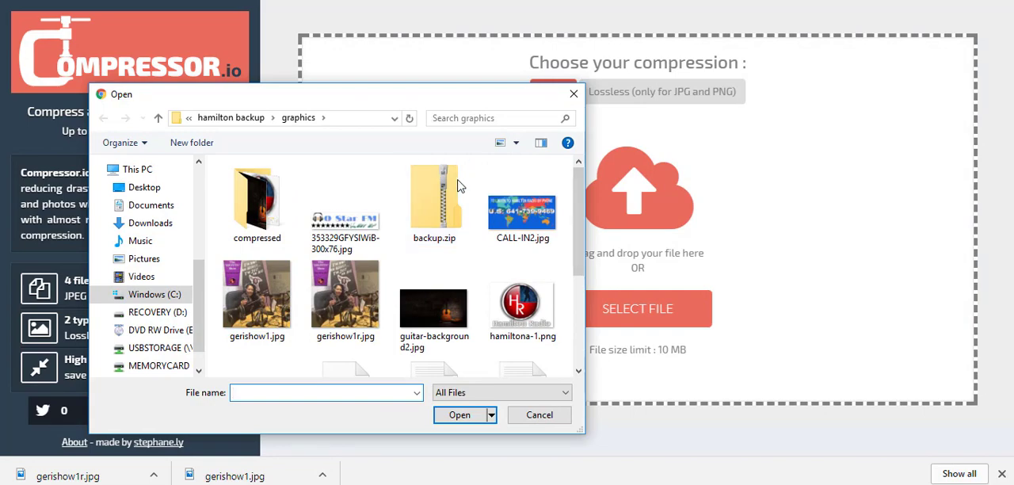
{"action": "scroll", "coordinate": [362, 230], "scroll_direction": "down", "scroll_amount": 3}
{"action": "scroll", "coordinate": [362, 229], "scroll_direction": "up", "scroll_amount": 1}
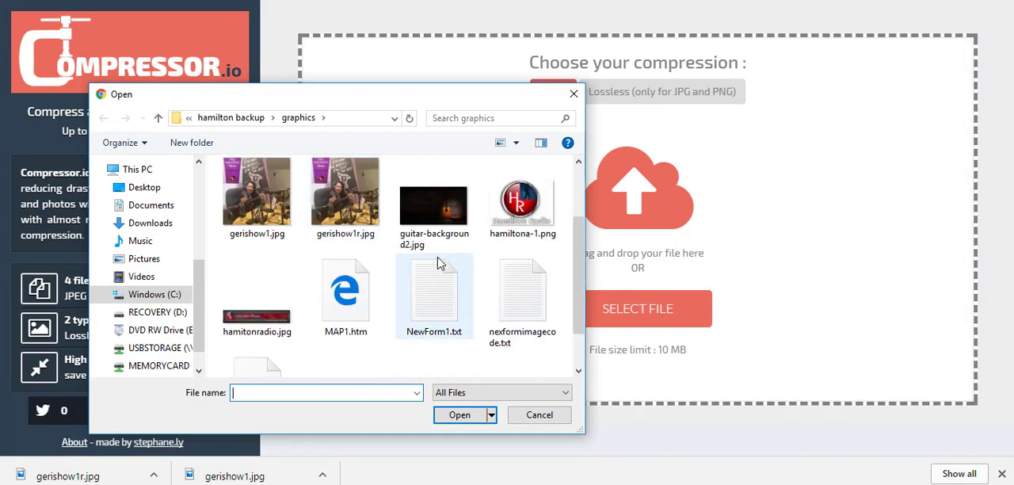
{"action": "left_click", "coordinate": [252, 198]}
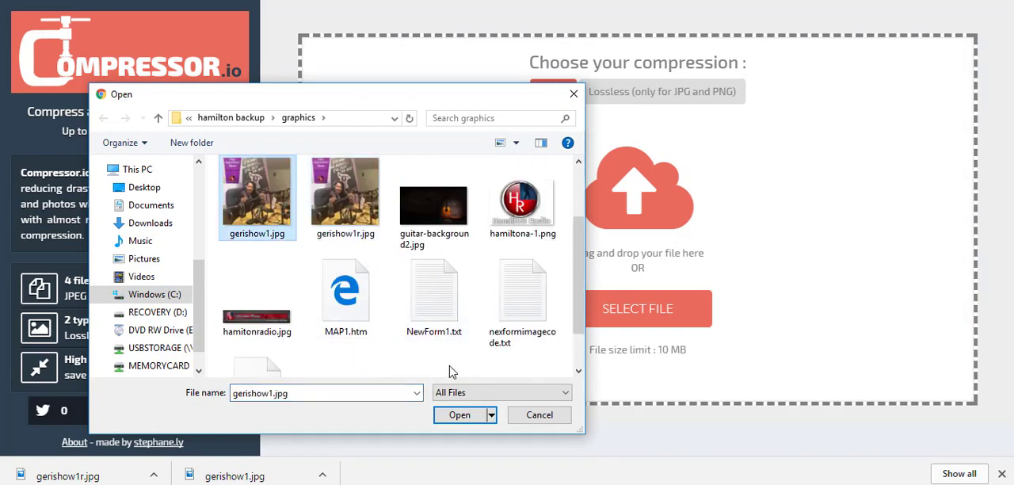
{"action": "left_click", "coordinate": [463, 414]}
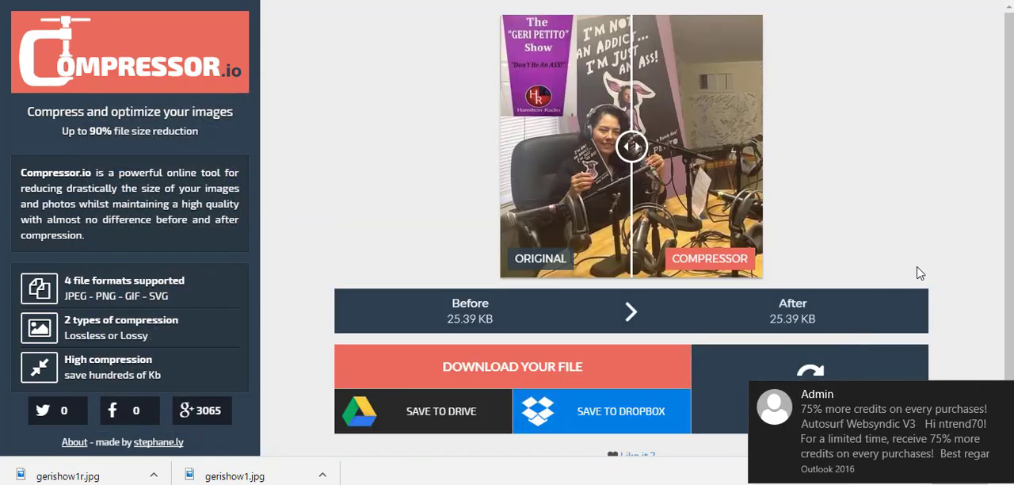
{"action": "left_click", "coordinate": [1002, 395]}
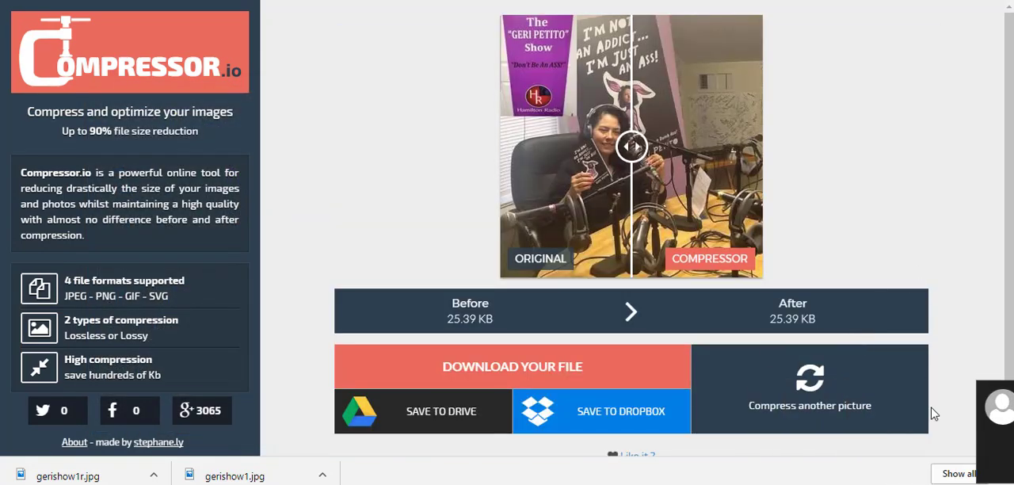
Step: Start another lossy compression and upload gerishow1r.jpg from the graphics folder
{"action": "mouse_move", "coordinate": [693, 484]}
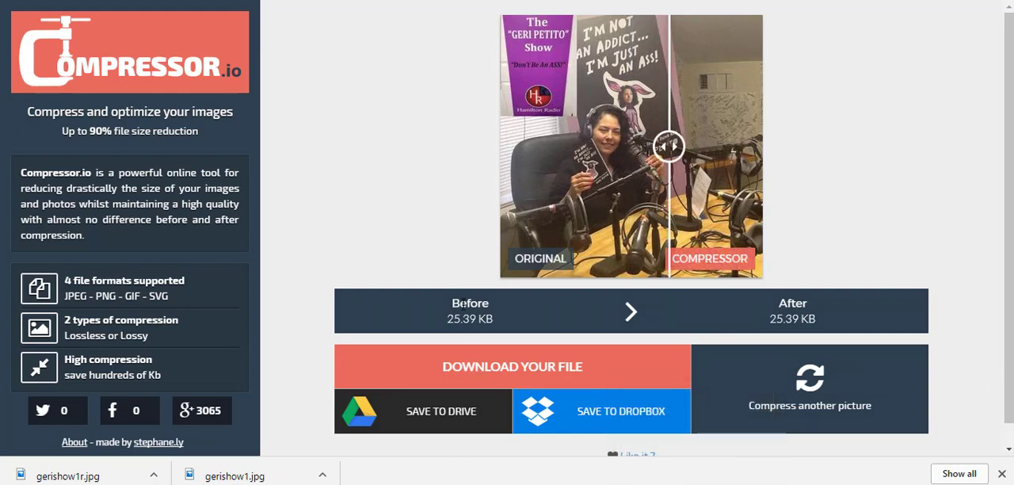
{"action": "left_click", "coordinate": [870, 391]}
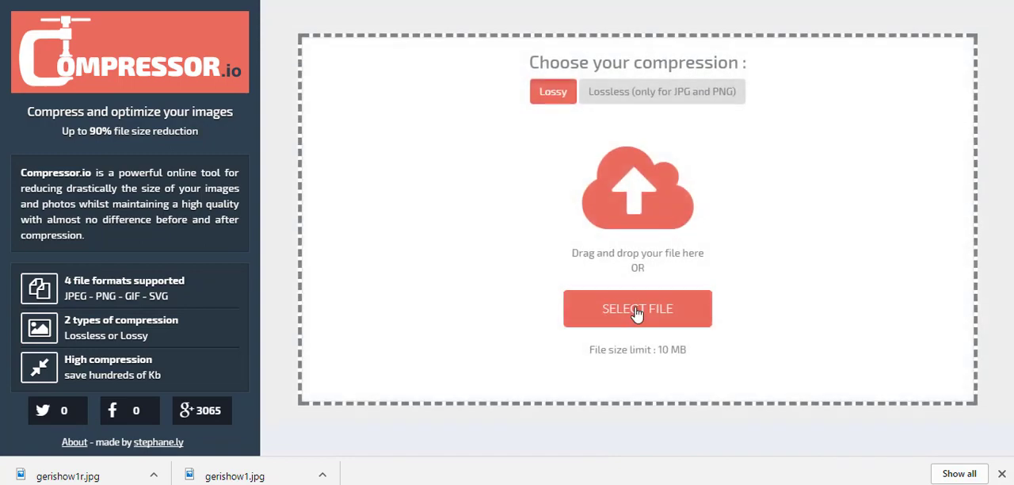
{"action": "left_click", "coordinate": [641, 308]}
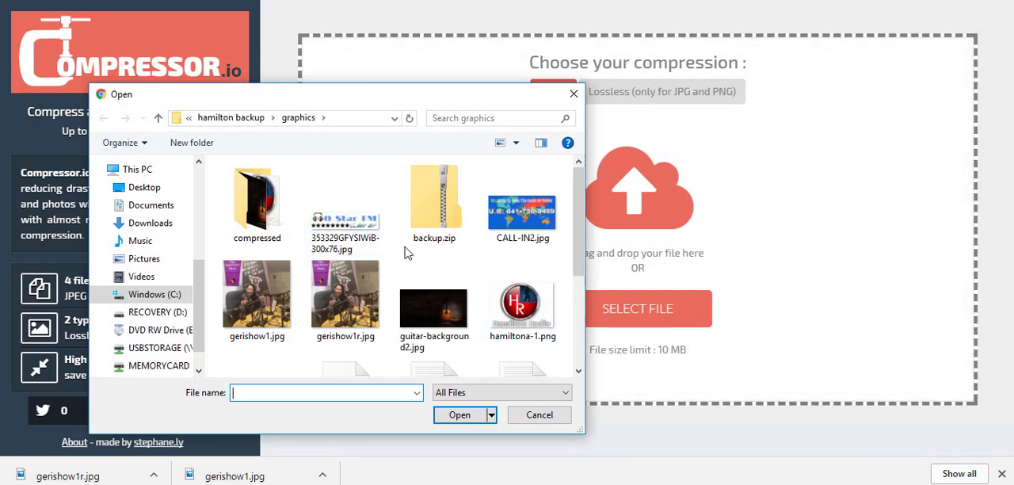
{"action": "scroll", "coordinate": [407, 252], "scroll_direction": "down", "scroll_amount": 1}
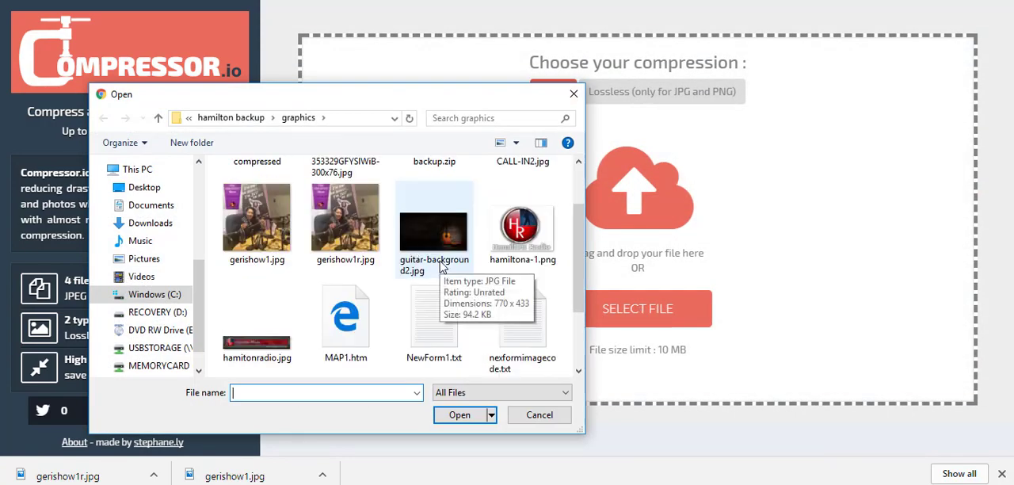
{"action": "scroll", "coordinate": [441, 267], "scroll_direction": "down", "scroll_amount": 1}
{"action": "scroll", "coordinate": [427, 269], "scroll_direction": "up", "scroll_amount": 1}
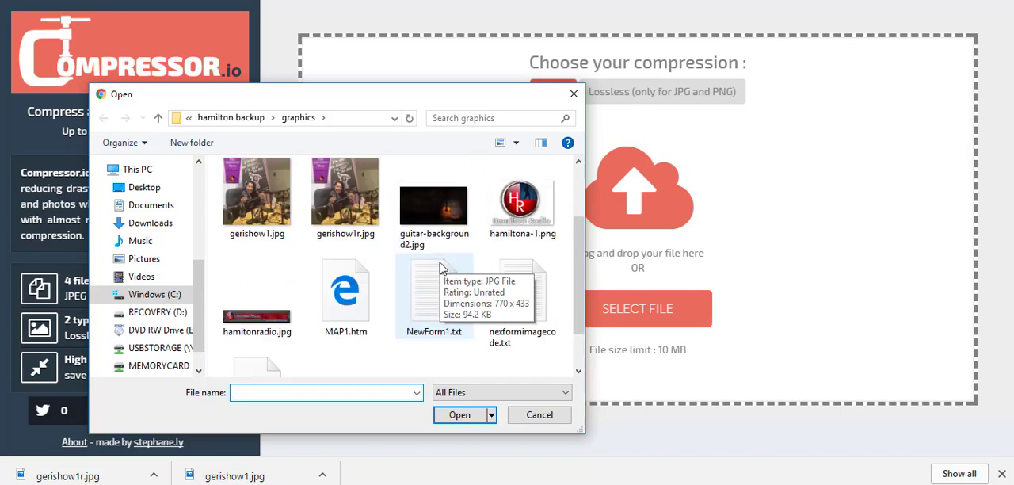
{"action": "double_click", "coordinate": [349, 198]}
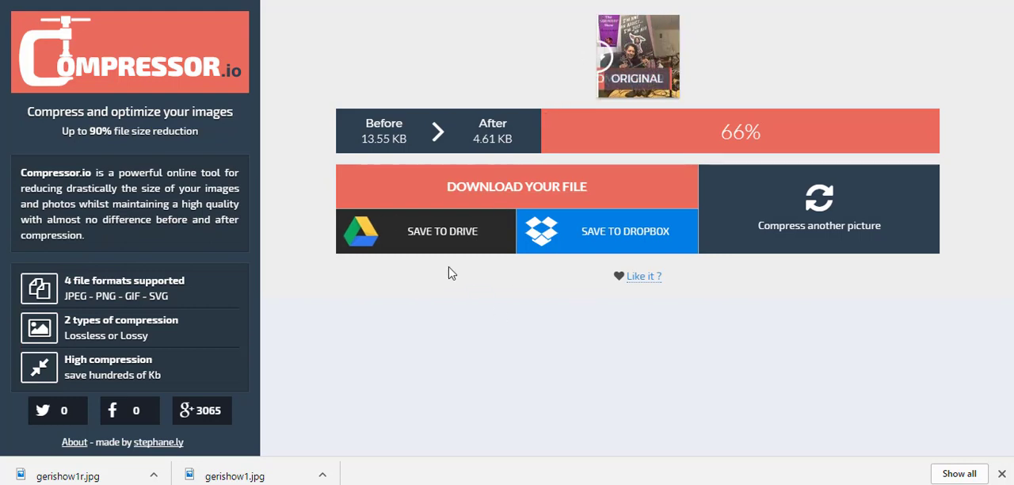
Step: Download the compressed image to the graphics folder under the file name gerishow1r-c.jpg
{"action": "left_click", "coordinate": [527, 196]}
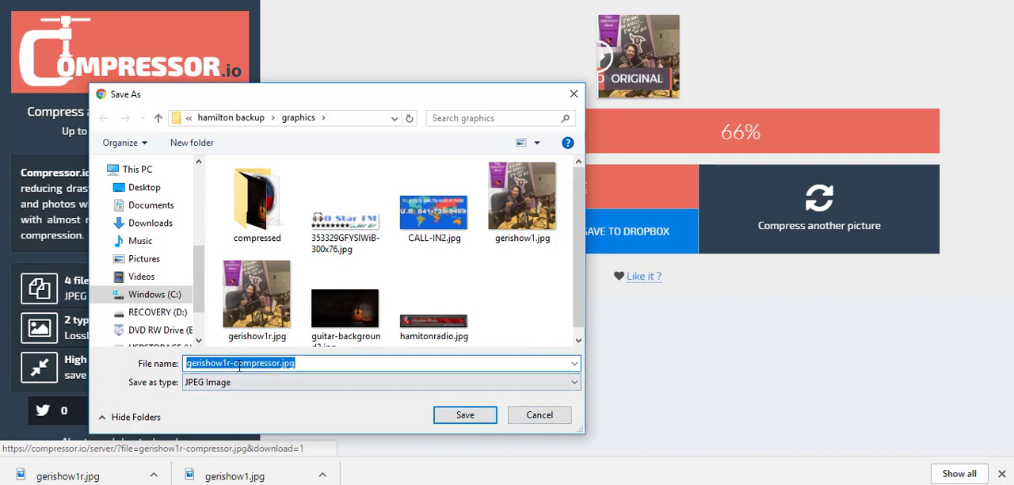
{"action": "left_click_drag", "start_coordinate": [236, 363], "coordinate": [274, 362]}
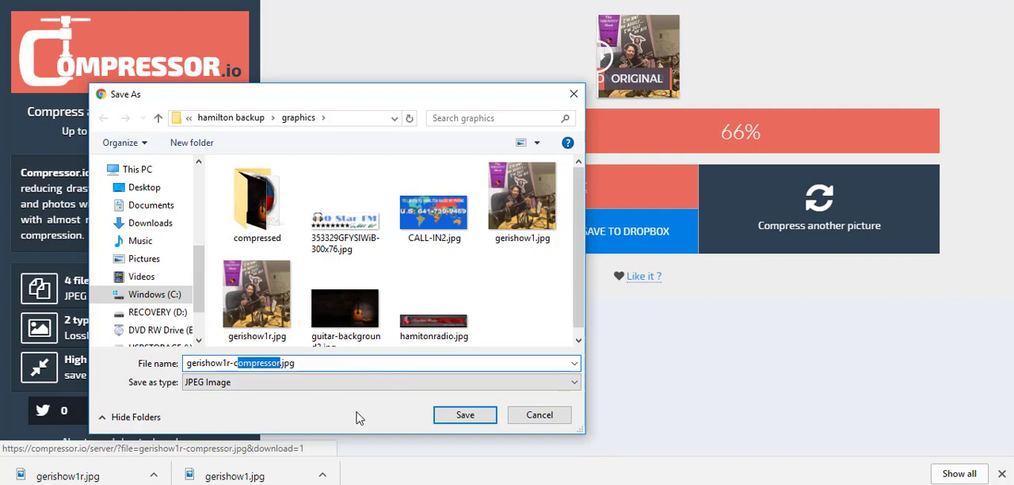
{"action": "key", "text": "BackSpace"}
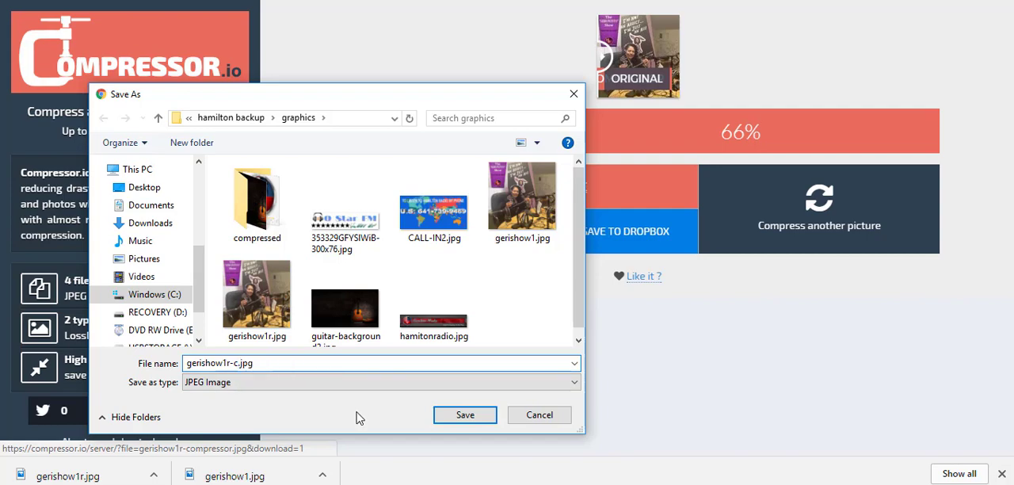
{"action": "left_click", "coordinate": [463, 416]}
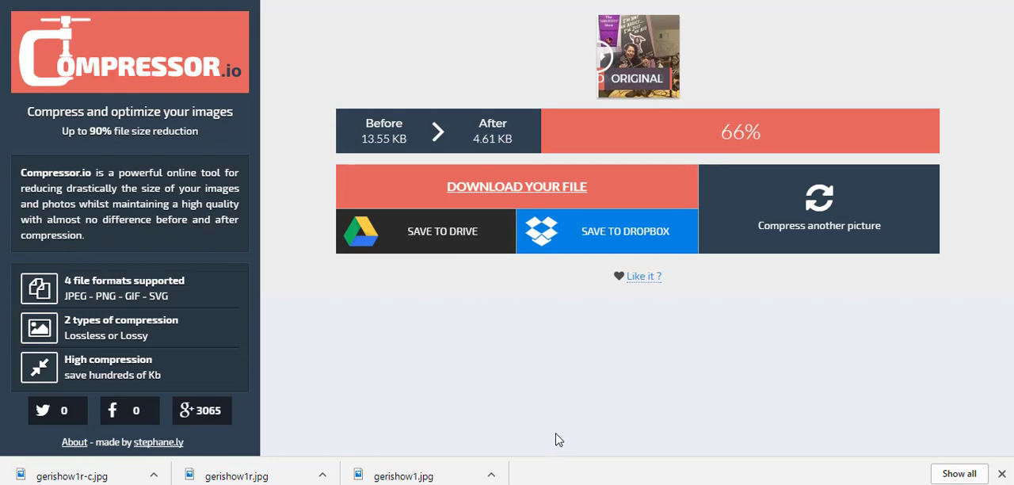
Step: Compress another picture, using THEARGUMENTTHUMBNAIL-150x150.jpg from the Monday shows folder in hamilton backup
{"action": "left_click", "coordinate": [747, 217]}
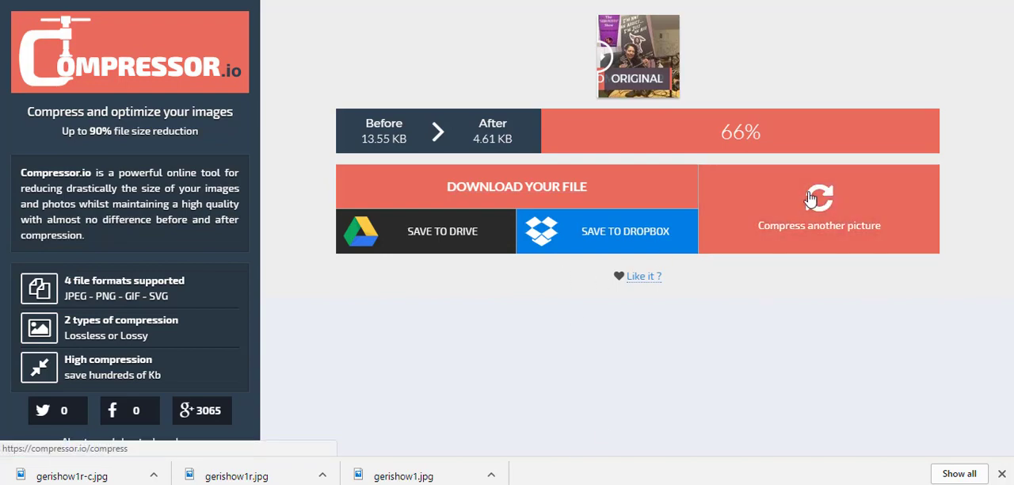
{"action": "left_click", "coordinate": [644, 315]}
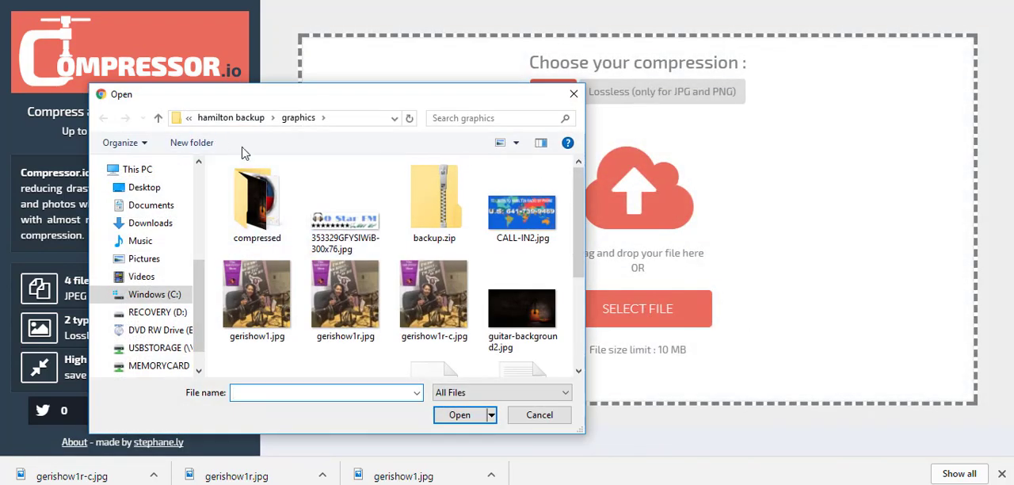
{"action": "scroll", "coordinate": [345, 261], "scroll_direction": "down", "scroll_amount": 2}
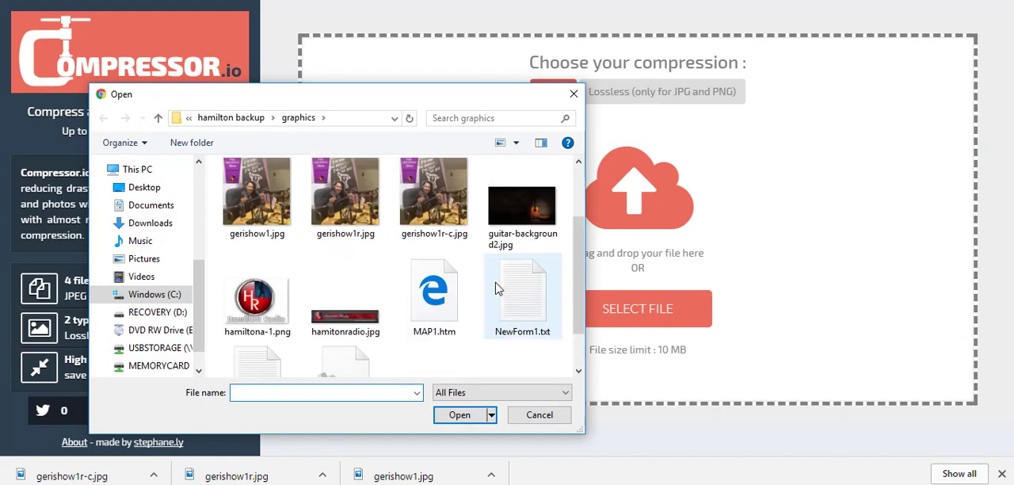
{"action": "scroll", "coordinate": [507, 295], "scroll_direction": "down", "scroll_amount": 2}
{"action": "scroll", "coordinate": [479, 285], "scroll_direction": "up", "scroll_amount": 4}
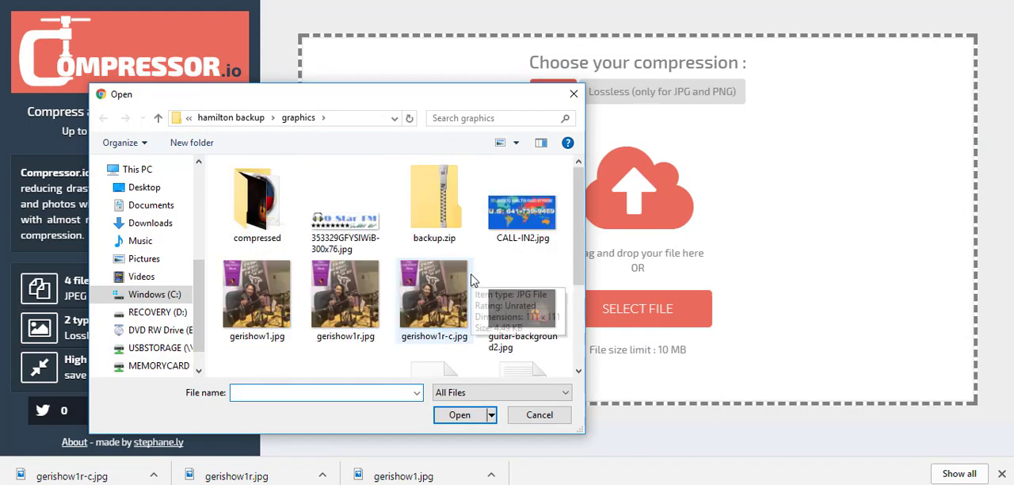
{"action": "left_click", "coordinate": [158, 117]}
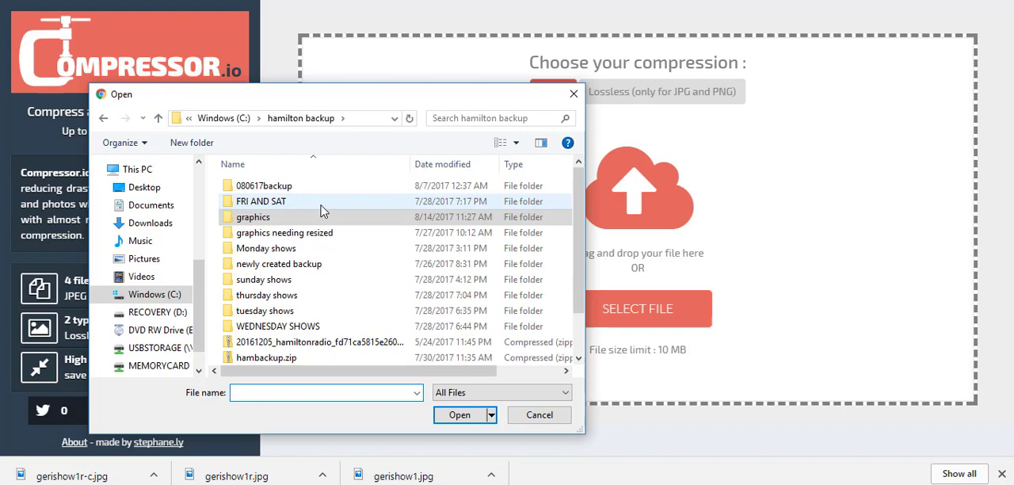
{"action": "double_click", "coordinate": [268, 250]}
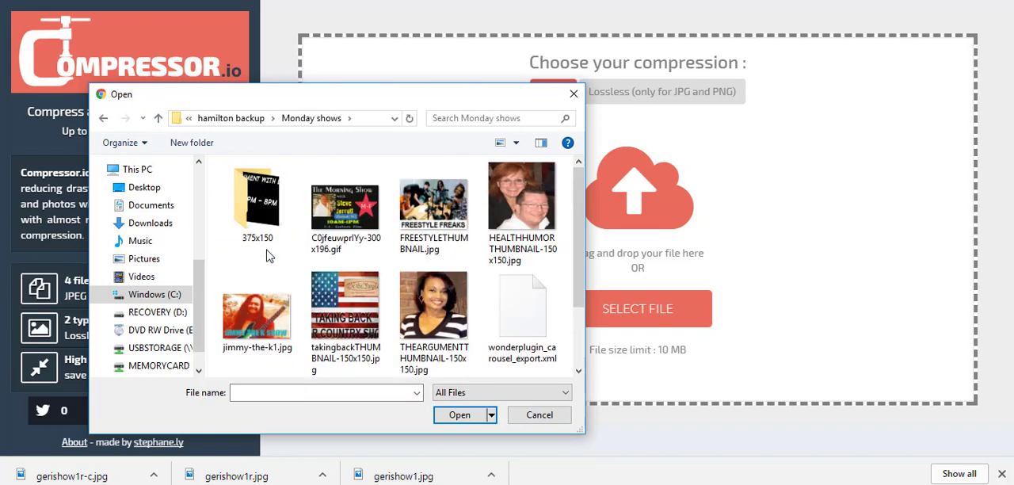
{"action": "double_click", "coordinate": [419, 316]}
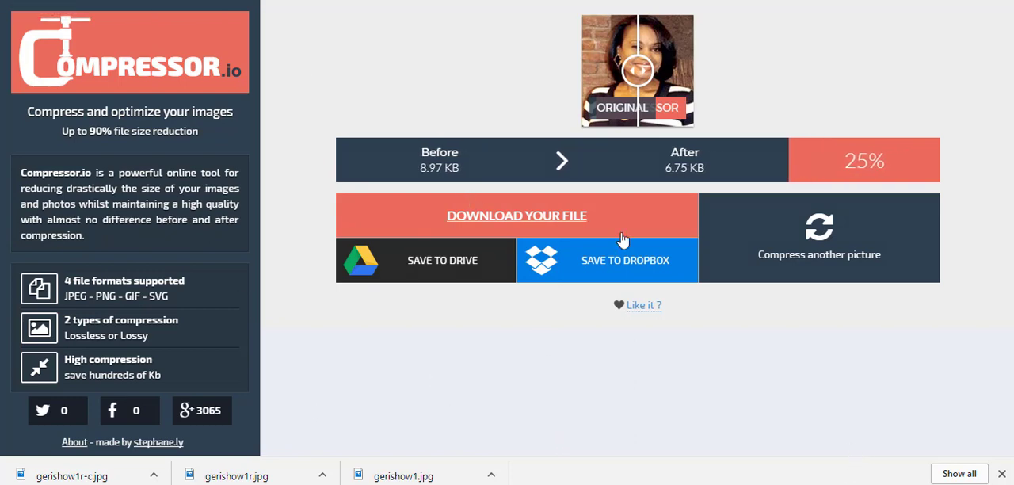
Step: Start another compression and browse for its source file in the new logos folder on the Windows (C:) drive
{"action": "left_click", "coordinate": [809, 237]}
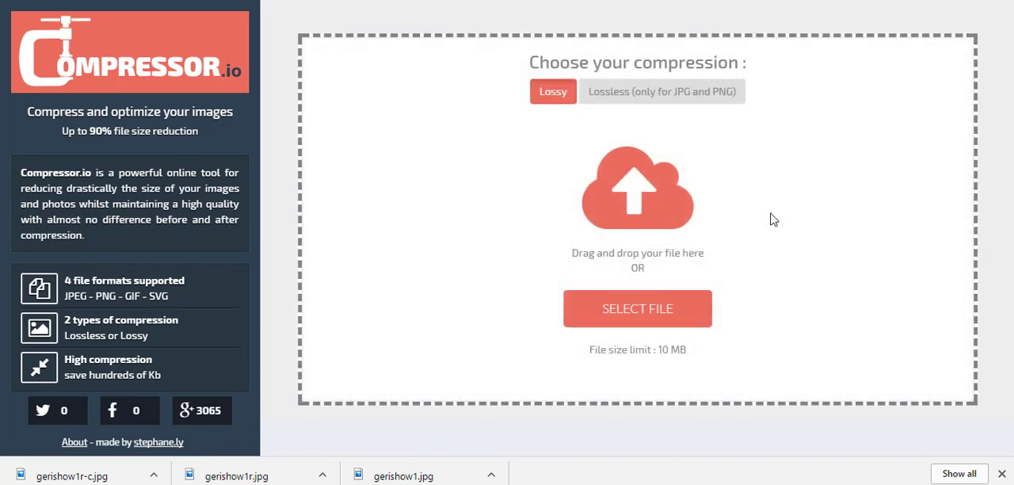
{"action": "left_click", "coordinate": [646, 317]}
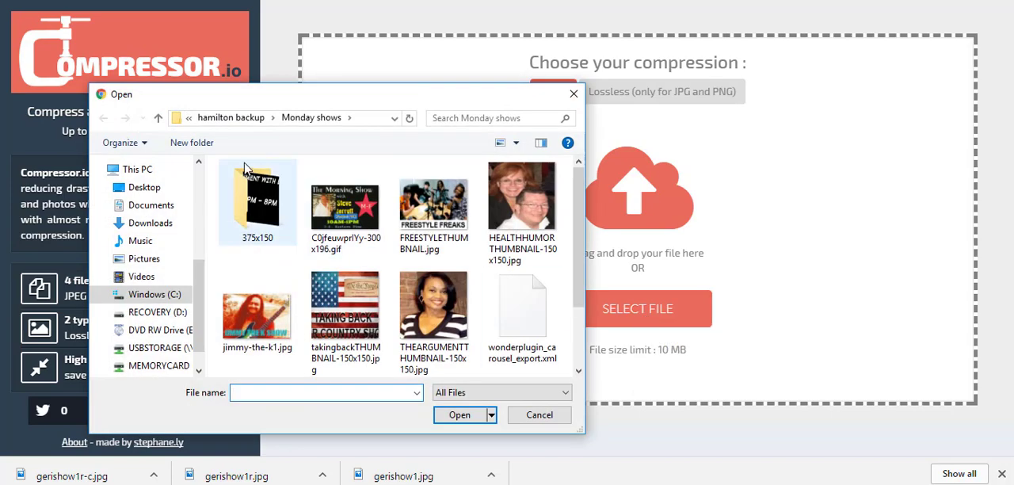
{"action": "left_click", "coordinate": [157, 119]}
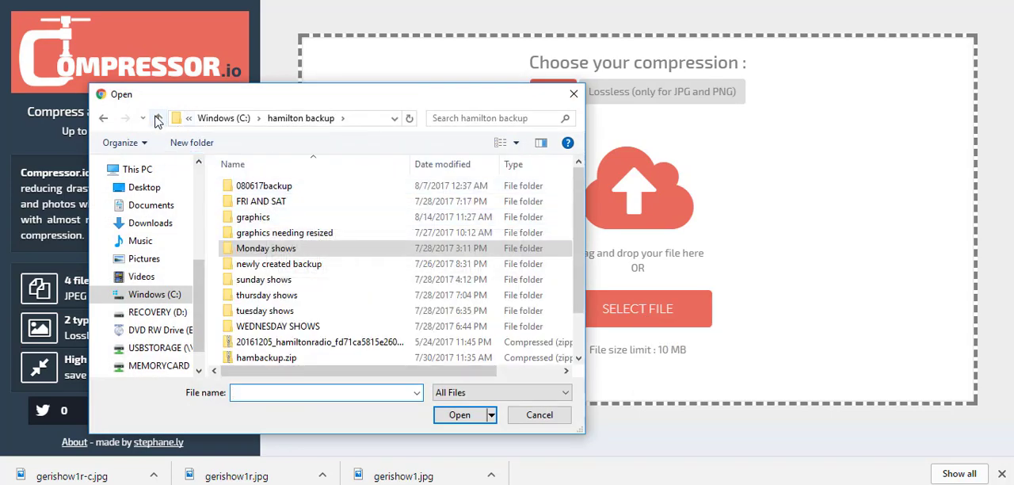
{"action": "left_click", "coordinate": [158, 118]}
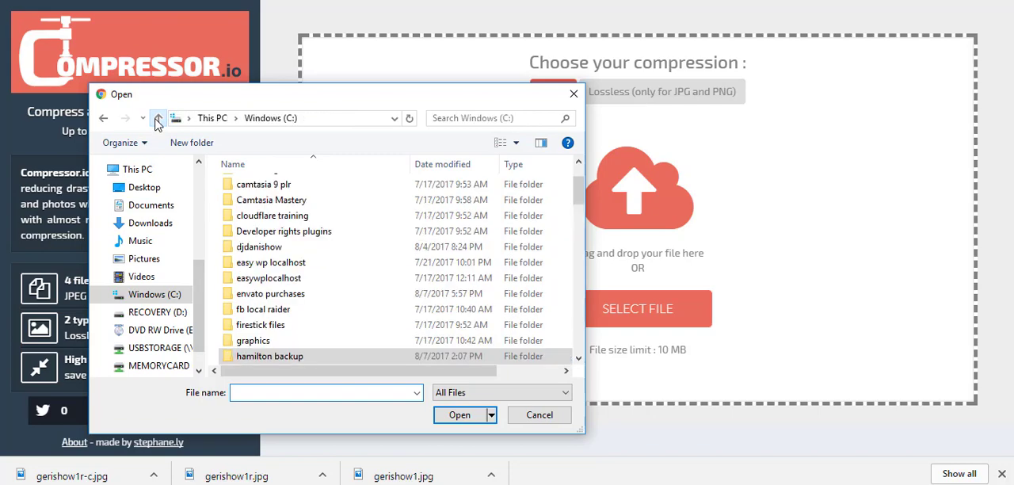
{"action": "left_click", "coordinate": [150, 260]}
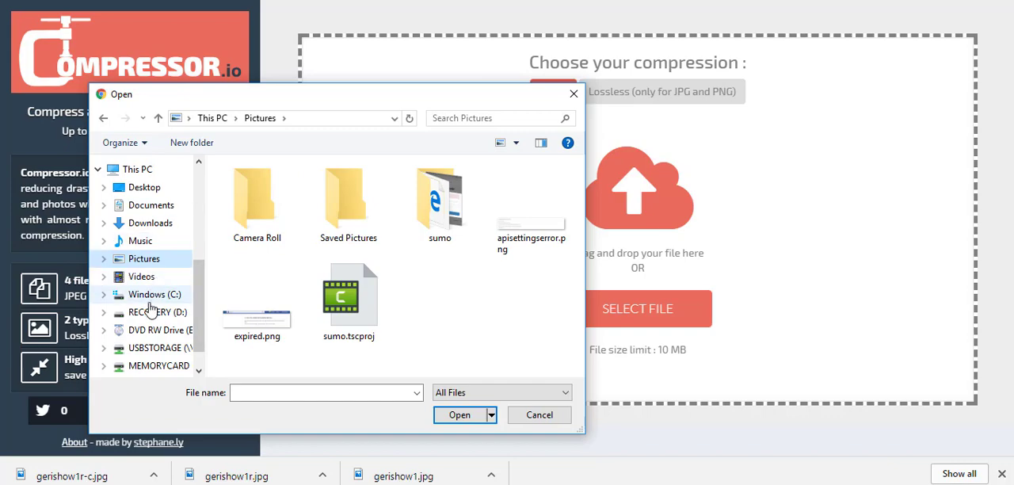
{"action": "scroll", "coordinate": [199, 290], "scroll_direction": "down", "scroll_amount": 2}
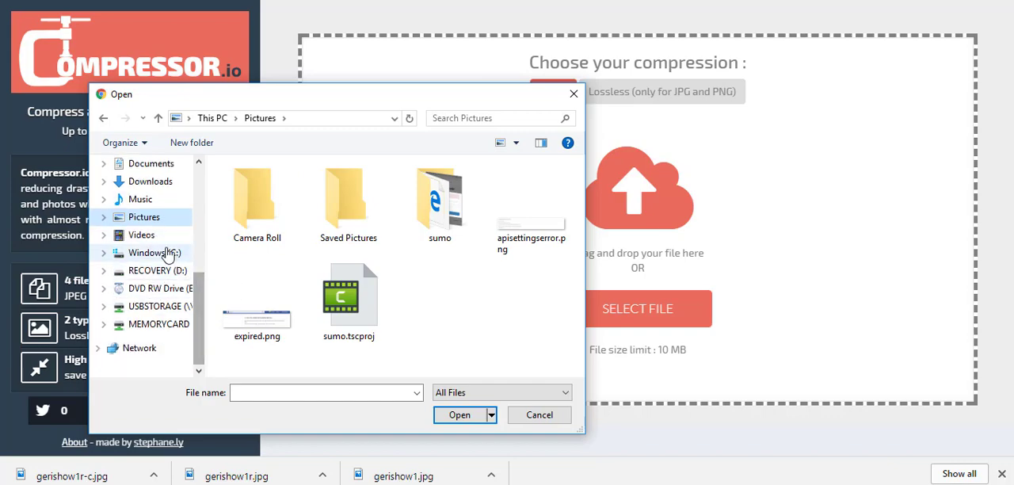
{"action": "left_click", "coordinate": [197, 252]}
{"action": "scroll", "coordinate": [380, 275], "scroll_direction": "down", "scroll_amount": 3}
{"action": "scroll", "coordinate": [349, 273], "scroll_direction": "down", "scroll_amount": 7}
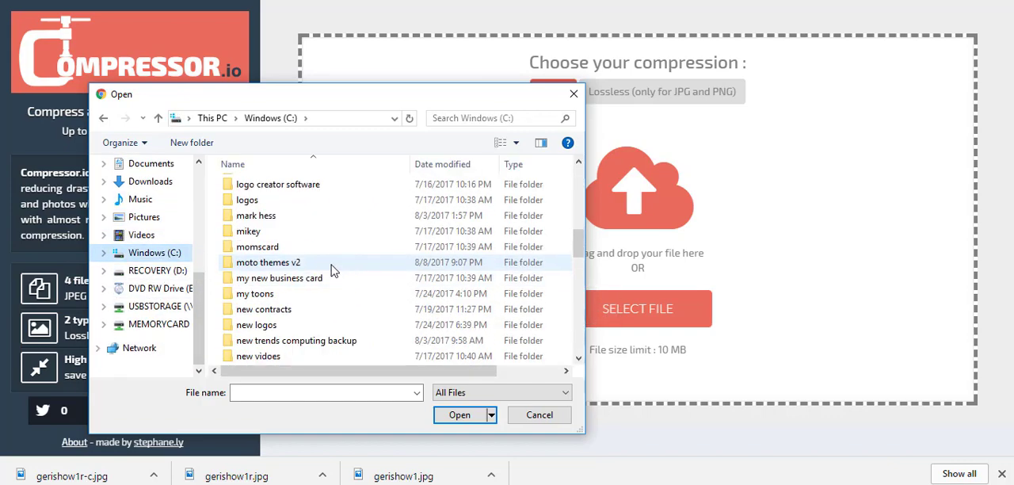
{"action": "double_click", "coordinate": [268, 328]}
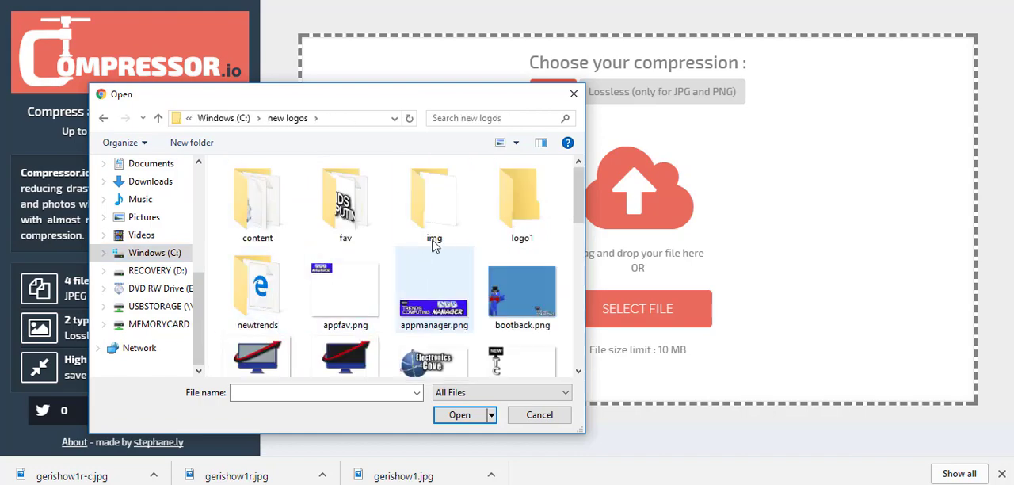
Step: Upload marker2s.PNG from the new logos folder for compression
{"action": "scroll", "coordinate": [463, 297], "scroll_direction": "down", "scroll_amount": 5}
{"action": "scroll", "coordinate": [463, 294], "scroll_direction": "up", "scroll_amount": 1}
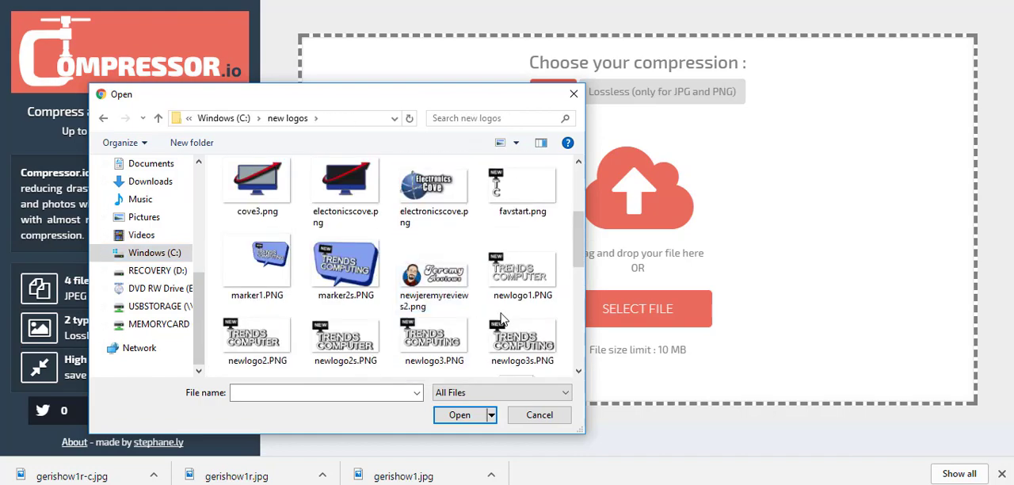
{"action": "scroll", "coordinate": [501, 317], "scroll_direction": "down", "scroll_amount": 2}
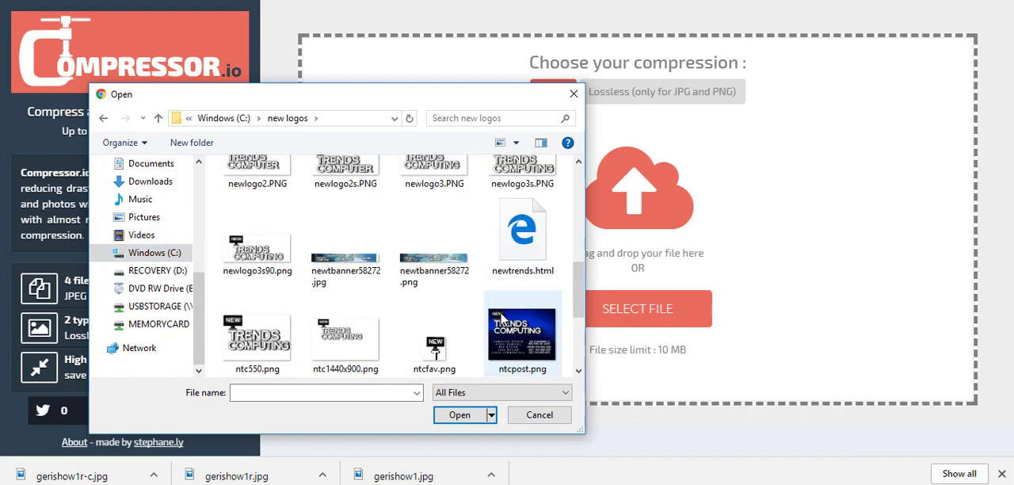
{"action": "scroll", "coordinate": [501, 317], "scroll_direction": "up", "scroll_amount": 4}
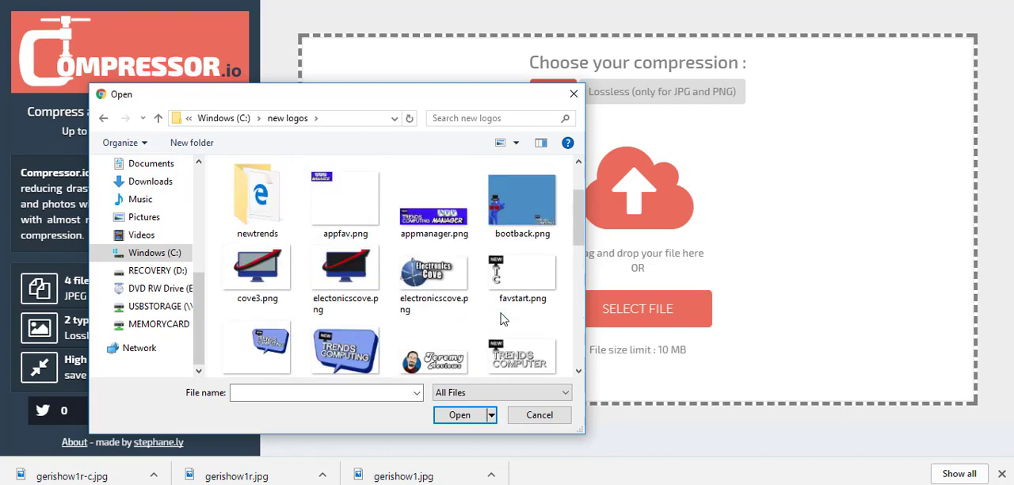
{"action": "double_click", "coordinate": [344, 349]}
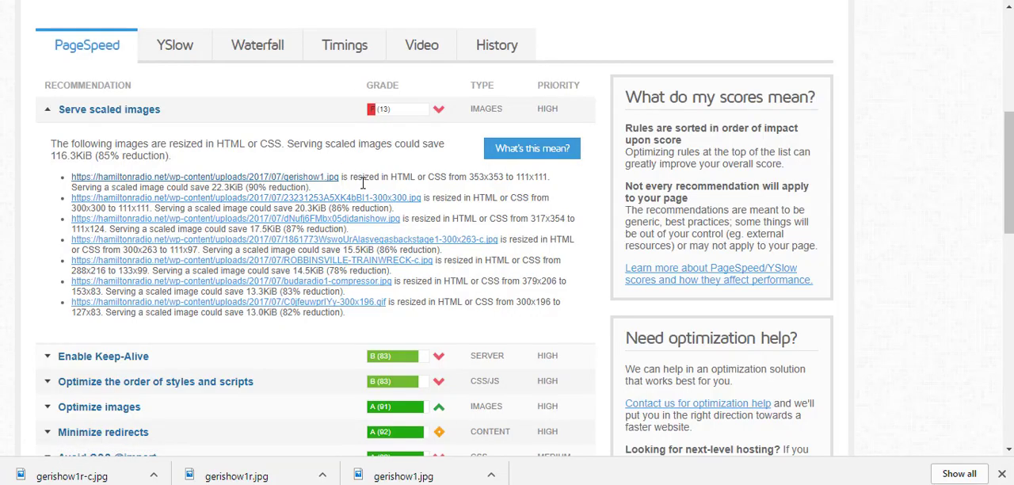
Step: In the GTmetrix report for hamiltonradio.net, review the performance scores and PageSpeed recommendations, and collapse the Serve scaled images details
{"action": "scroll", "coordinate": [362, 182], "scroll_direction": "up", "scroll_amount": 4}
{"action": "scroll", "coordinate": [361, 204], "scroll_direction": "up", "scroll_amount": 1}
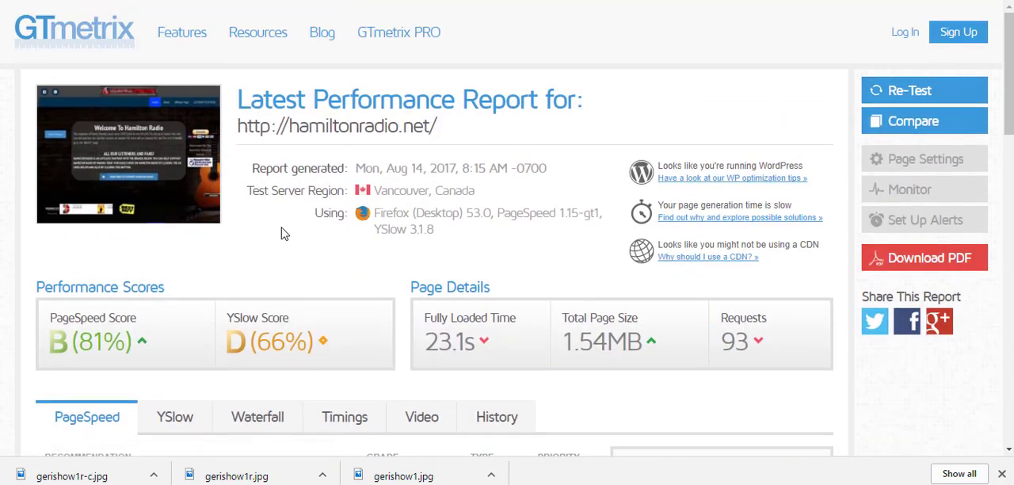
{"action": "scroll", "coordinate": [281, 234], "scroll_direction": "down", "scroll_amount": 3}
{"action": "scroll", "coordinate": [354, 247], "scroll_direction": "up", "scroll_amount": 1}
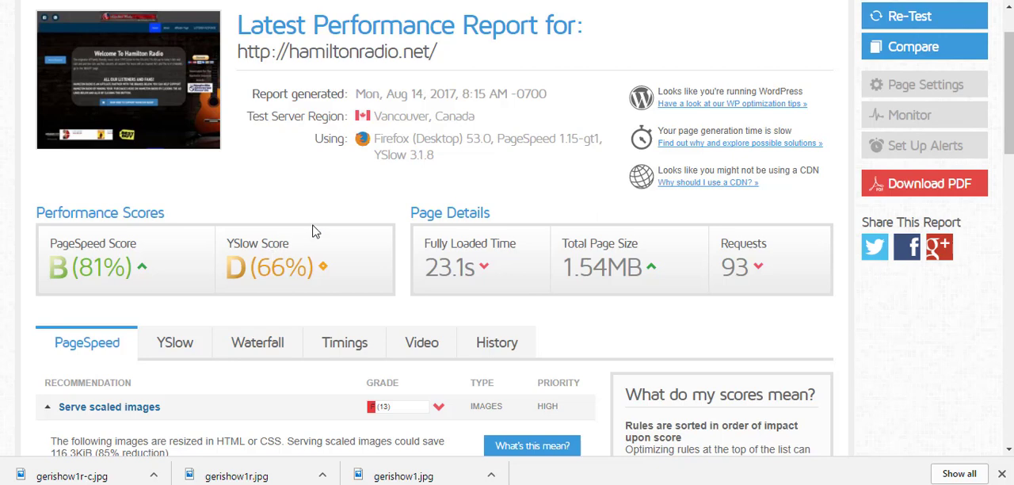
{"action": "scroll", "coordinate": [313, 230], "scroll_direction": "down", "scroll_amount": 1}
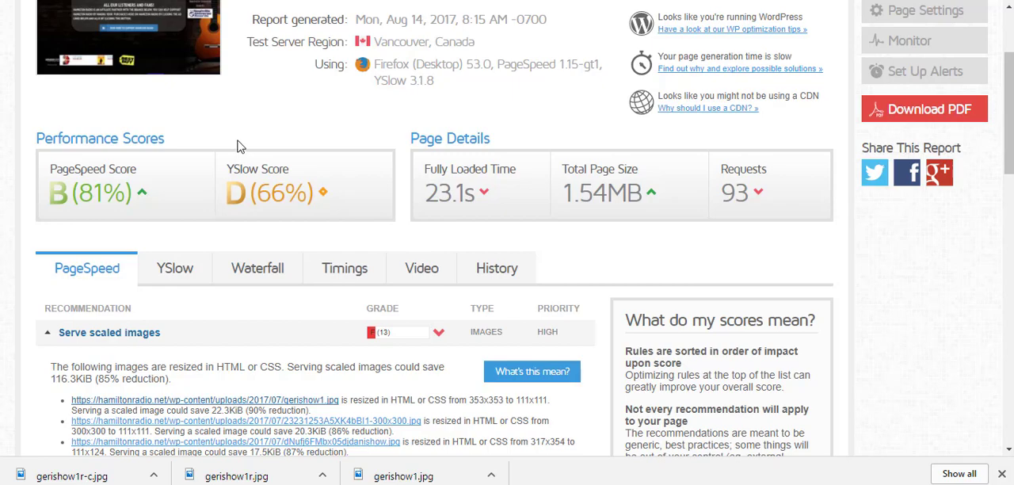
{"action": "scroll", "coordinate": [344, 227], "scroll_direction": "down", "scroll_amount": 5}
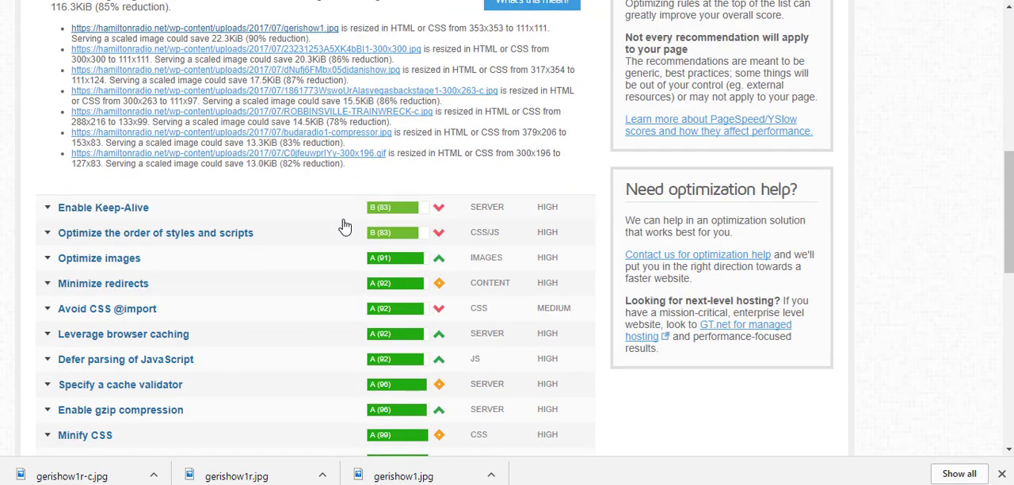
{"action": "scroll", "coordinate": [317, 203], "scroll_direction": "up", "scroll_amount": 3}
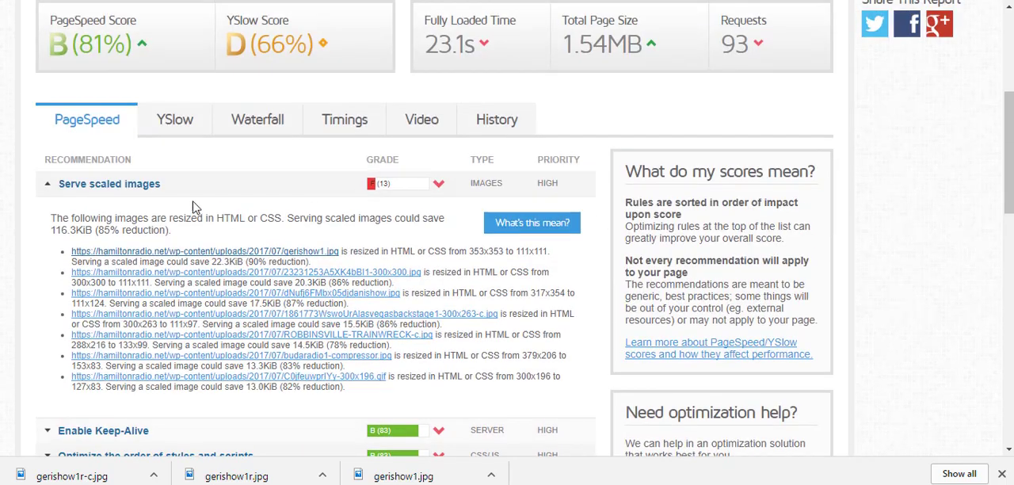
{"action": "left_click", "coordinate": [71, 184]}
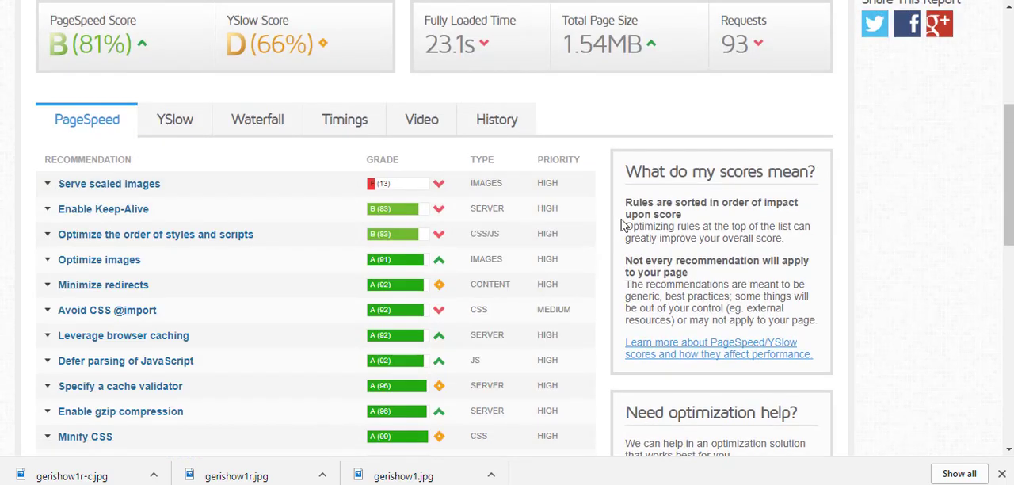
Step: Expand the Serve scaled images recommendation in GTmetrix, review its listed images, and look at the show thumbnails on the Hamilton Radio home page
{"action": "left_click", "coordinate": [108, 190]}
{"action": "scroll", "coordinate": [230, 204], "scroll_direction": "down", "scroll_amount": 1}
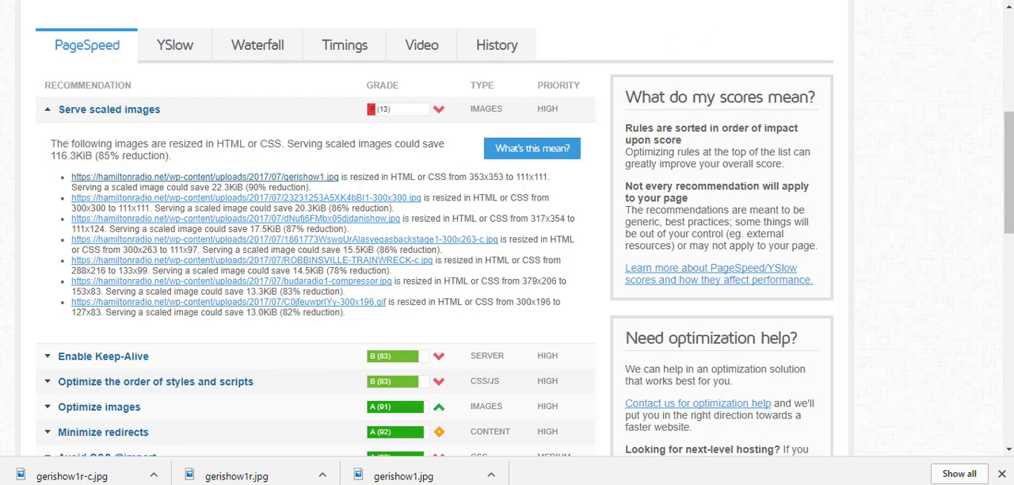
{"action": "key", "text": "ctrl+Tab"}
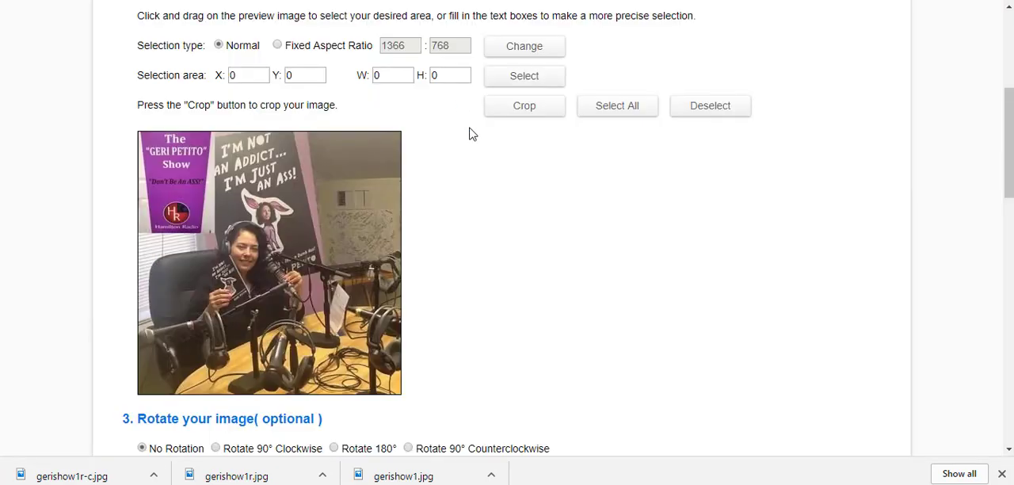
{"action": "scroll", "coordinate": [710, 246], "scroll_direction": "up", "scroll_amount": 4}
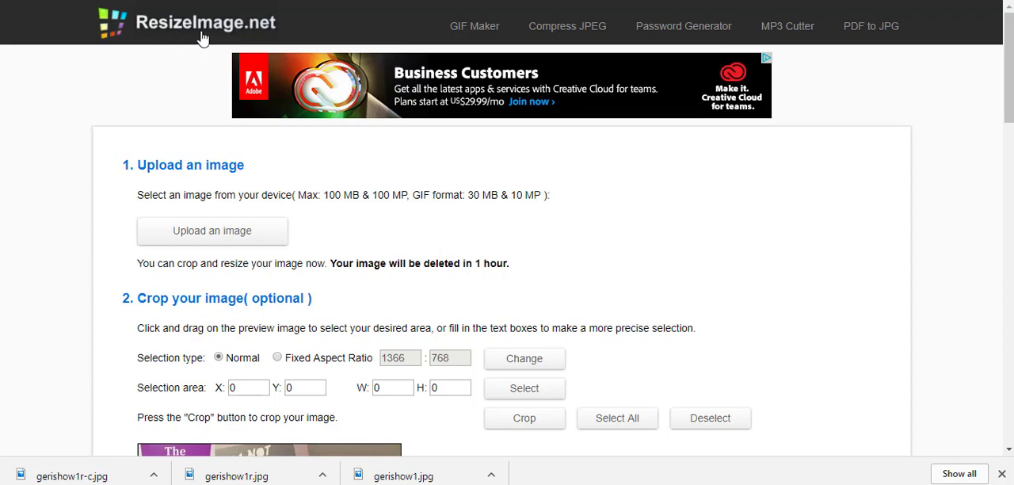
Step: In ResizeImage.net, upload gerishow1.jpg from the graphics folder inside hamilton backup on the Windows (C:) drive
{"action": "scroll", "coordinate": [515, 190], "scroll_direction": "down", "scroll_amount": 2}
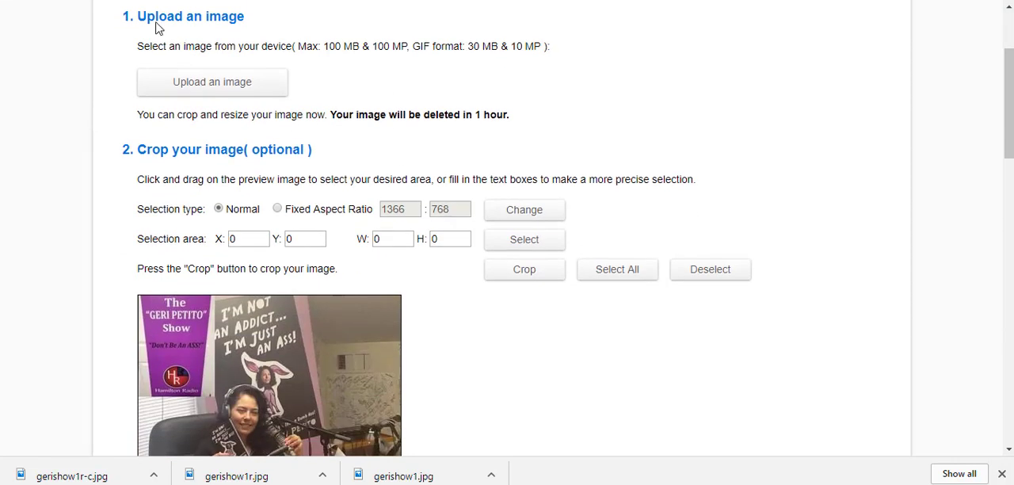
{"action": "left_click", "coordinate": [212, 84]}
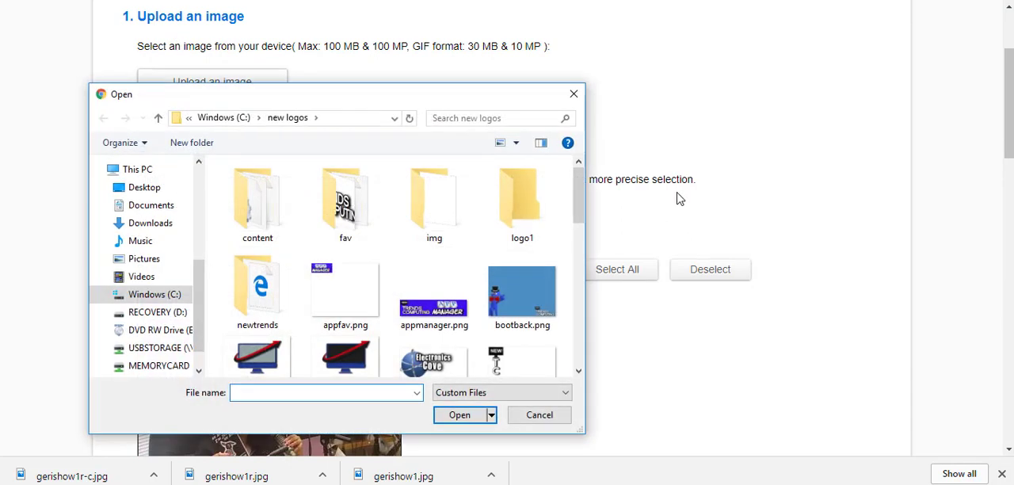
{"action": "left_click", "coordinate": [155, 294]}
{"action": "scroll", "coordinate": [293, 257], "scroll_direction": "up", "scroll_amount": 3}
{"action": "scroll", "coordinate": [293, 257], "scroll_direction": "up", "scroll_amount": 2}
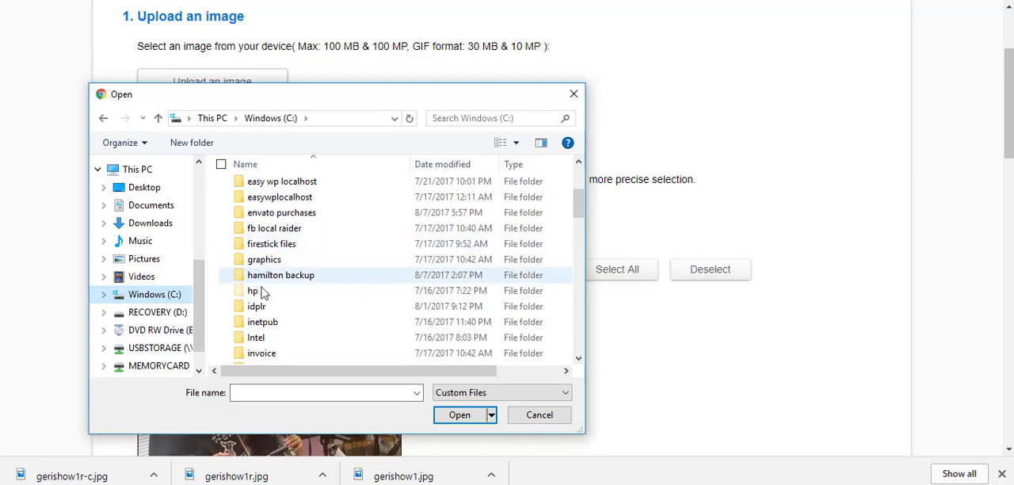
{"action": "double_click", "coordinate": [274, 278]}
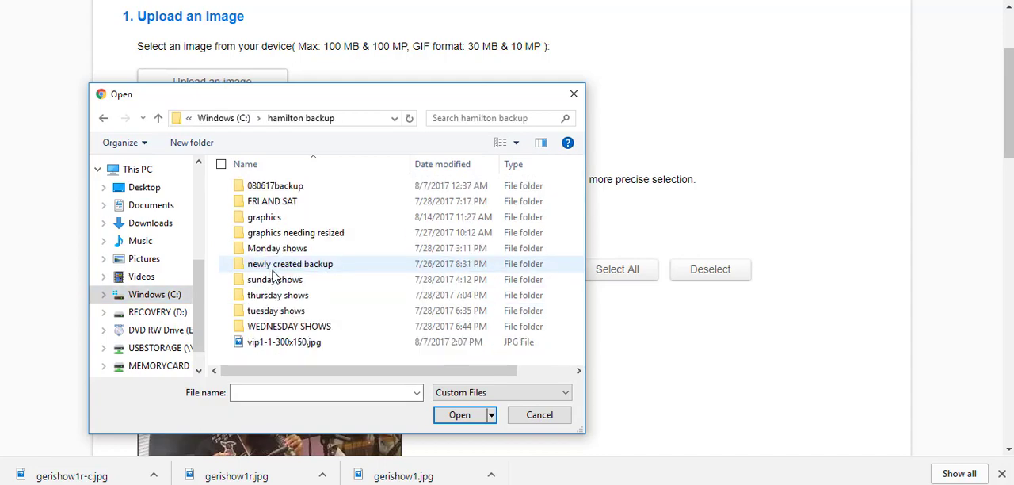
{"action": "double_click", "coordinate": [273, 219]}
{"action": "scroll", "coordinate": [372, 250], "scroll_direction": "down", "scroll_amount": 1}
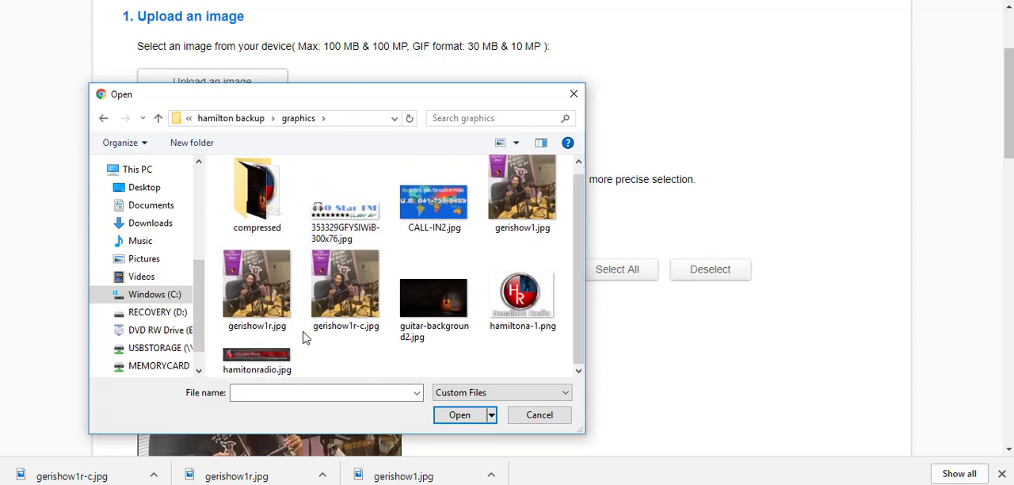
{"action": "double_click", "coordinate": [539, 196]}
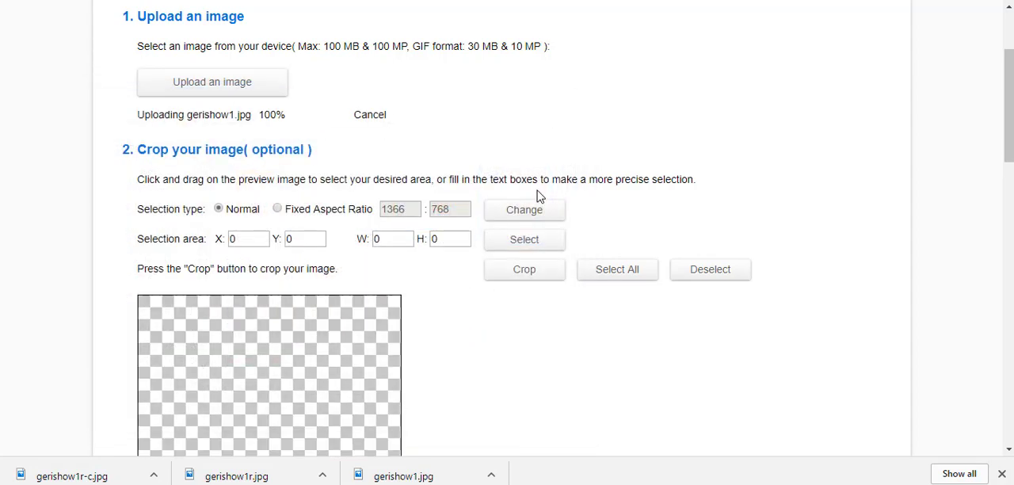
Step: Look over the uploaded image's preview and its crop, rotate and resize options
{"action": "scroll", "coordinate": [792, 206], "scroll_direction": "down", "scroll_amount": 5}
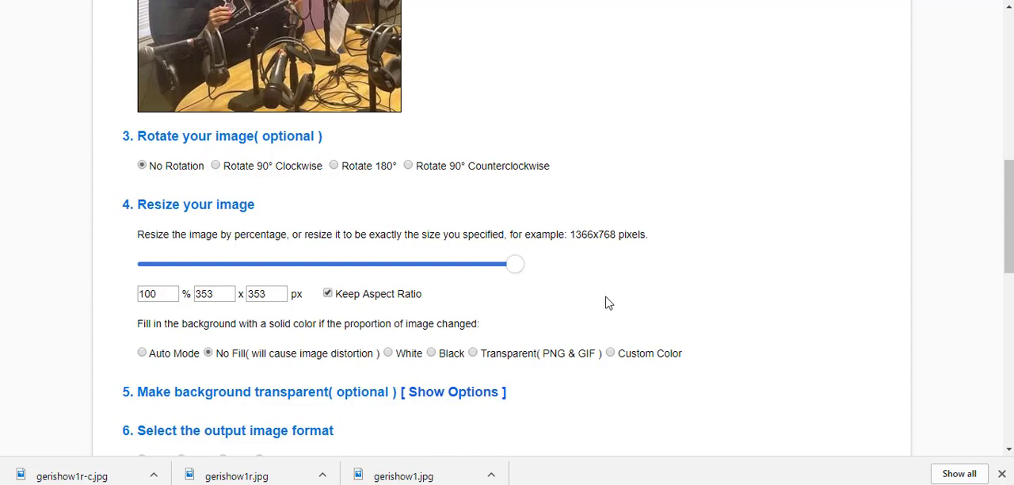
{"action": "scroll", "coordinate": [606, 299], "scroll_direction": "up", "scroll_amount": 3}
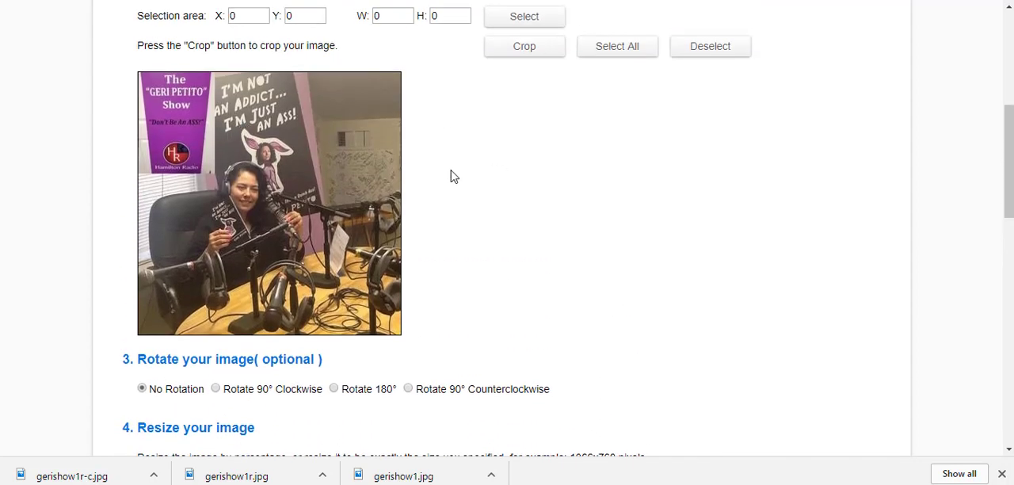
{"action": "scroll", "coordinate": [614, 183], "scroll_direction": "down", "scroll_amount": 2}
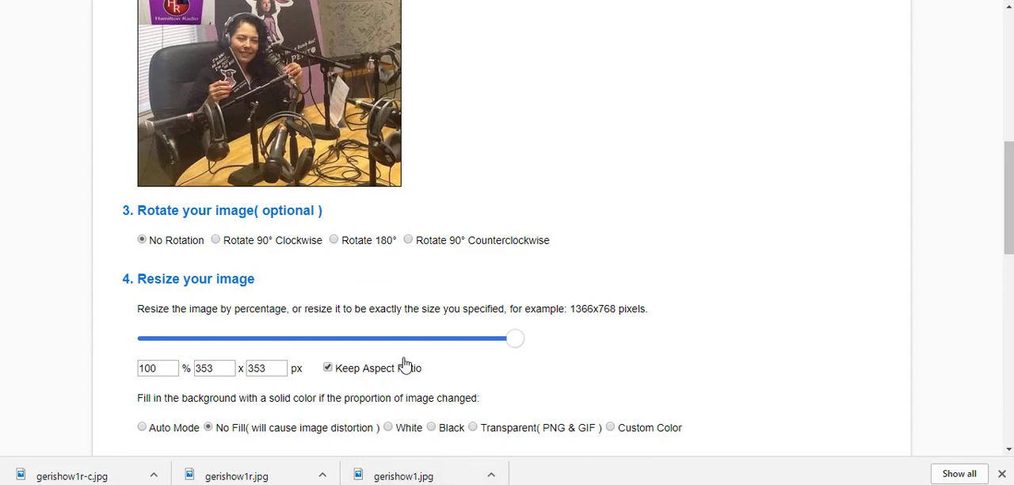
{"action": "scroll", "coordinate": [681, 349], "scroll_direction": "up", "scroll_amount": 7}
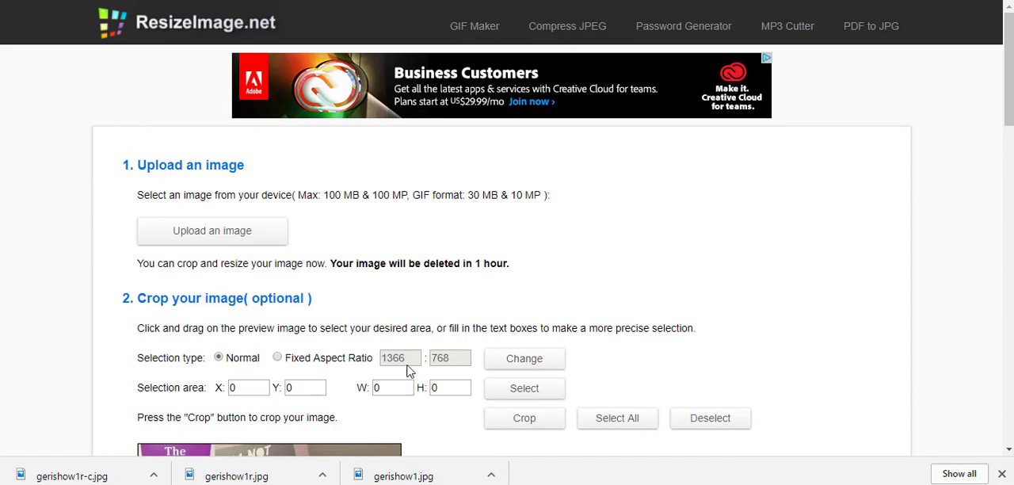
{"action": "scroll", "coordinate": [594, 294], "scroll_direction": "down", "scroll_amount": 2}
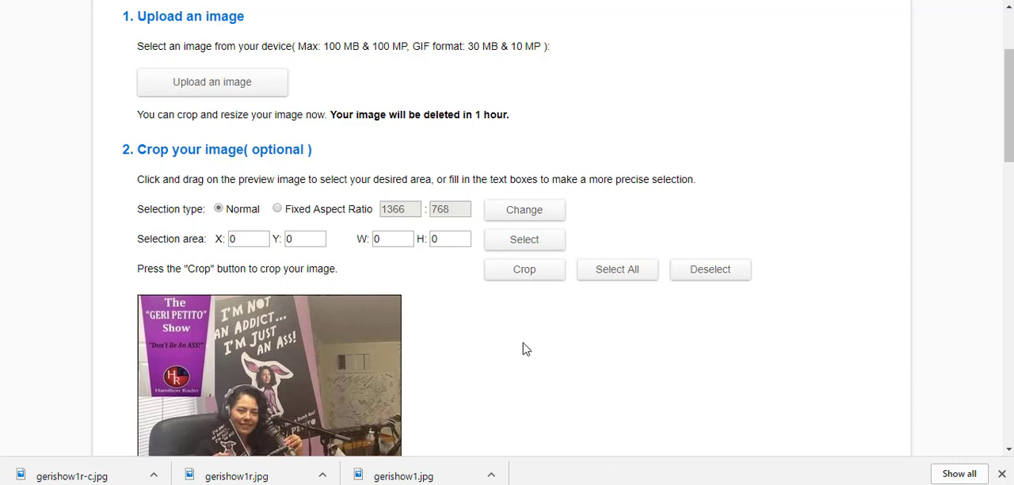
{"action": "scroll", "coordinate": [523, 346], "scroll_direction": "down", "scroll_amount": 3}
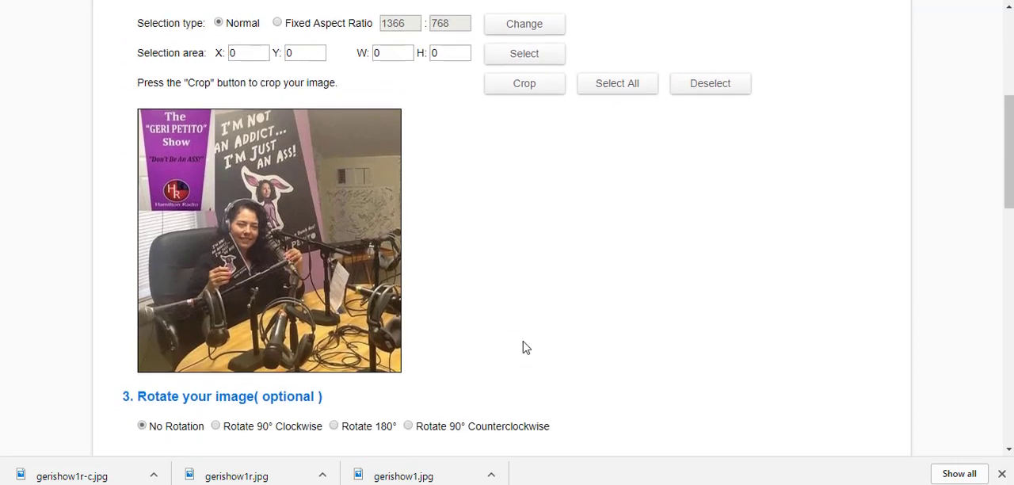
{"action": "scroll", "coordinate": [534, 326], "scroll_direction": "down", "scroll_amount": 1}
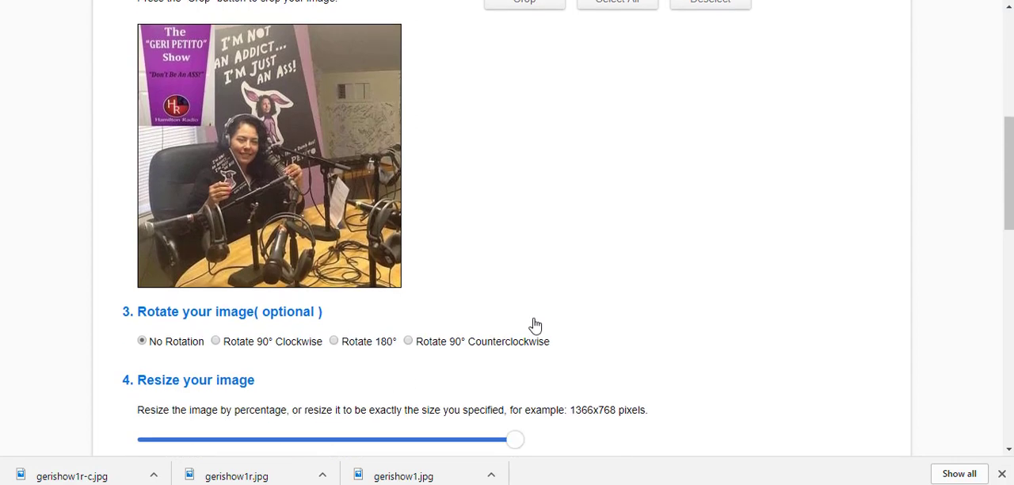
{"action": "scroll", "coordinate": [535, 320], "scroll_direction": "down", "scroll_amount": 1}
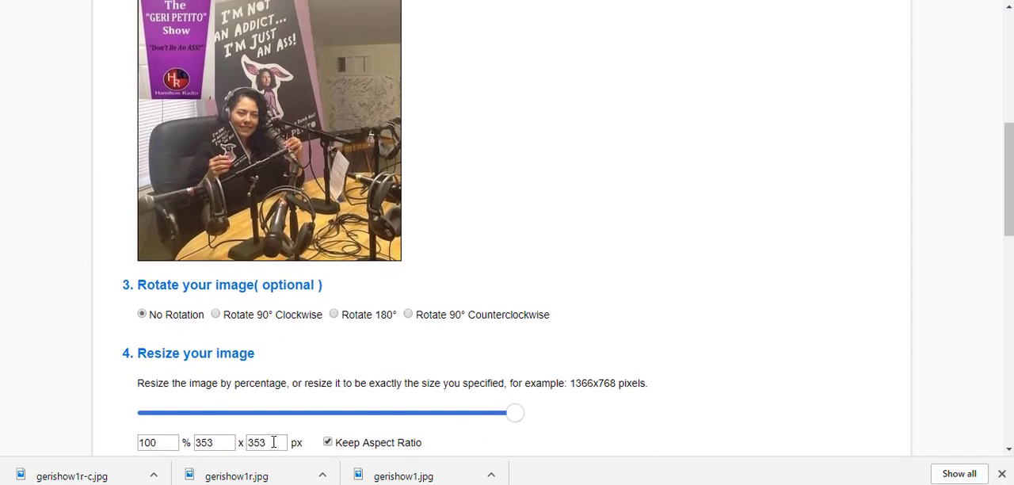
Step: Try a resize height of 111 px and then 450 px with the aspect ratio kept
{"action": "double_click", "coordinate": [274, 441]}
{"action": "type", "text": "111"}
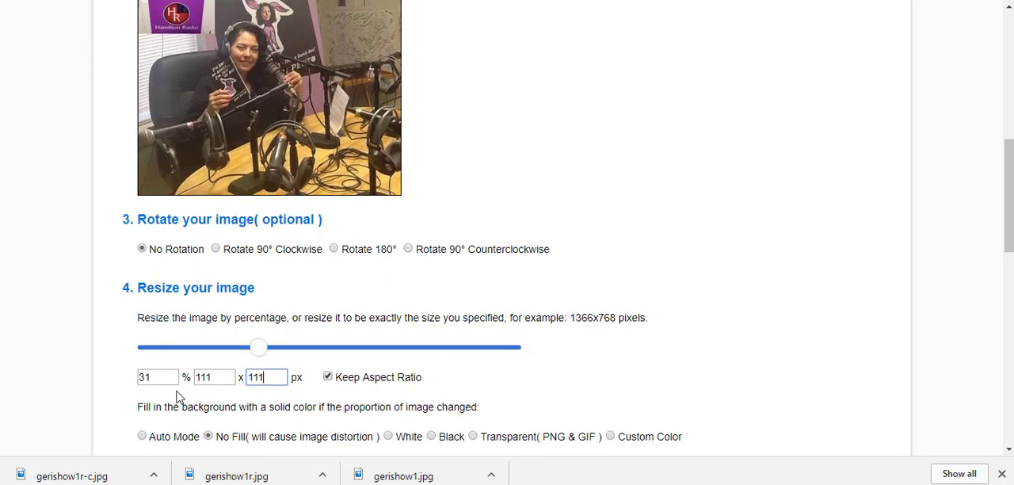
{"action": "double_click", "coordinate": [212, 383]}
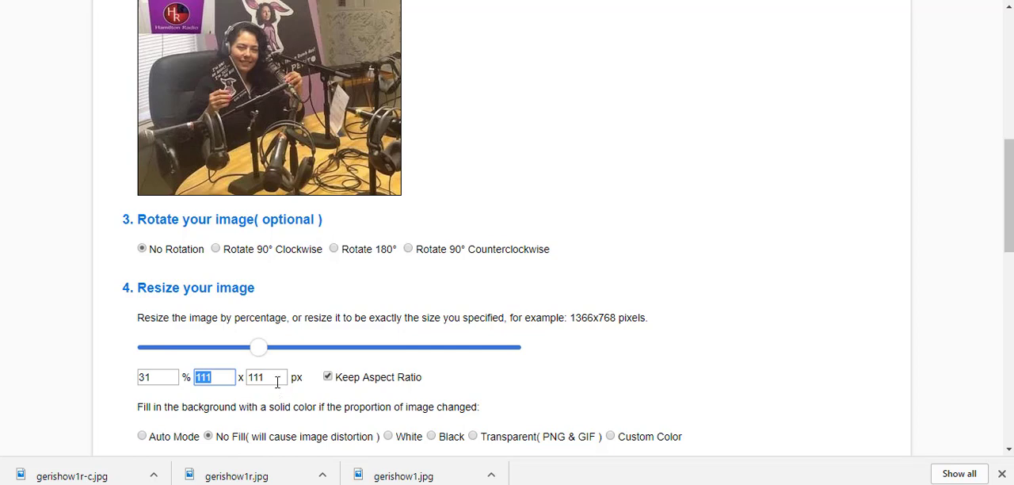
{"action": "double_click", "coordinate": [275, 377]}
{"action": "type", "text": "450"}
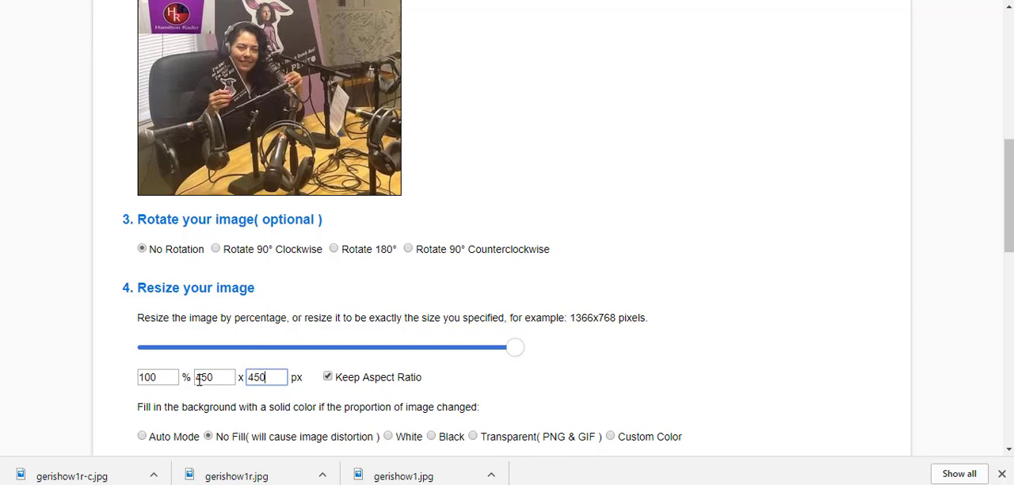
Step: Set the resize width to 111 px with the aspect ratio kept, check the target size in the GTmetrix report, and resize the image
{"action": "left_click_drag", "start_coordinate": [197, 377], "coordinate": [232, 377]}
{"action": "type", "text": "111"}
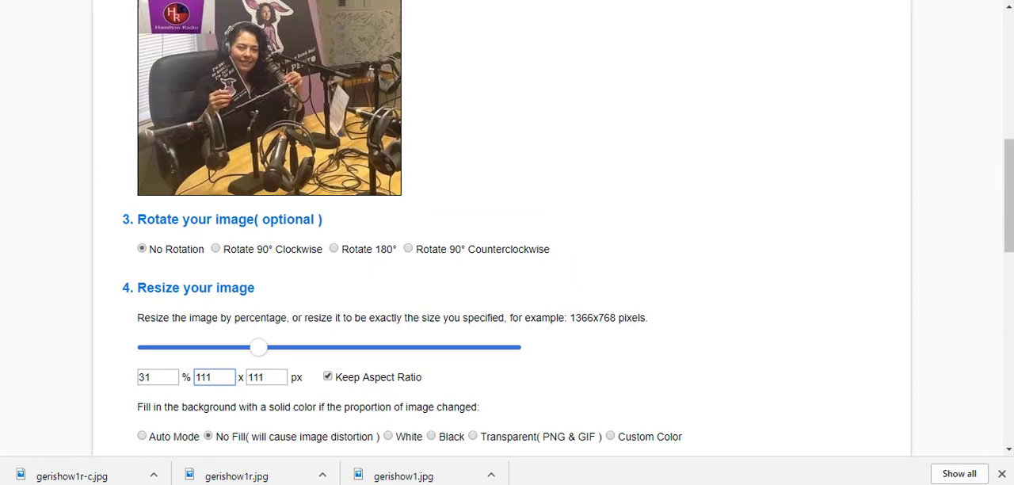
{"action": "scroll", "coordinate": [720, 364], "scroll_direction": "down", "scroll_amount": 7}
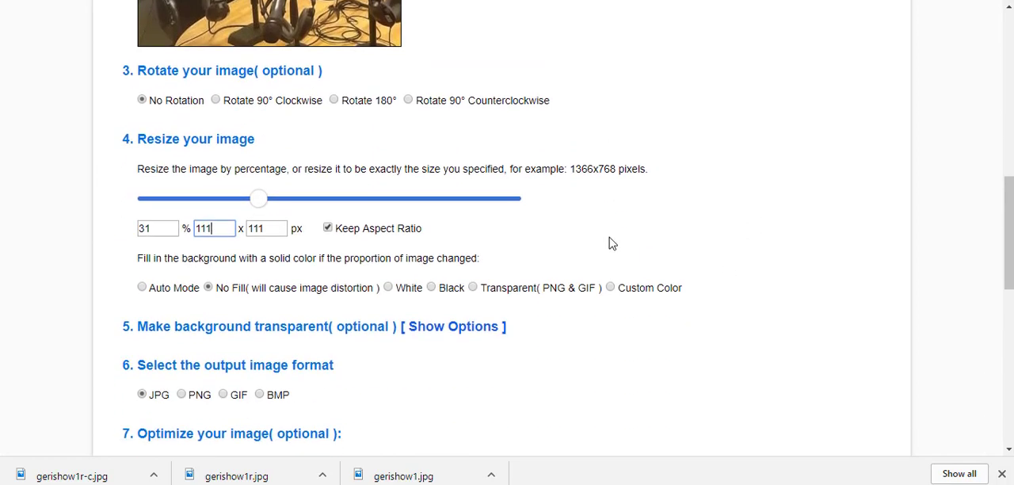
{"action": "scroll", "coordinate": [606, 249], "scroll_direction": "up", "scroll_amount": 2}
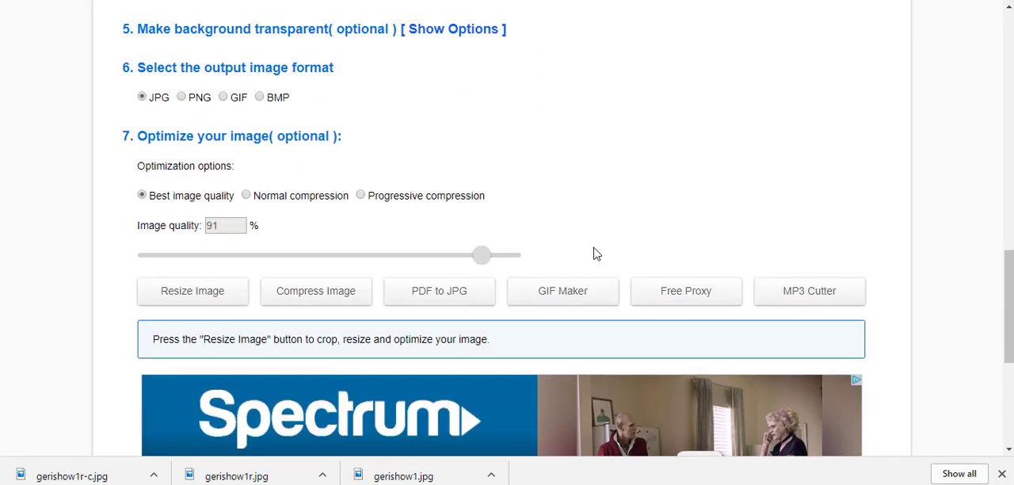
{"action": "scroll", "coordinate": [248, 312], "scroll_direction": "down", "scroll_amount": 3}
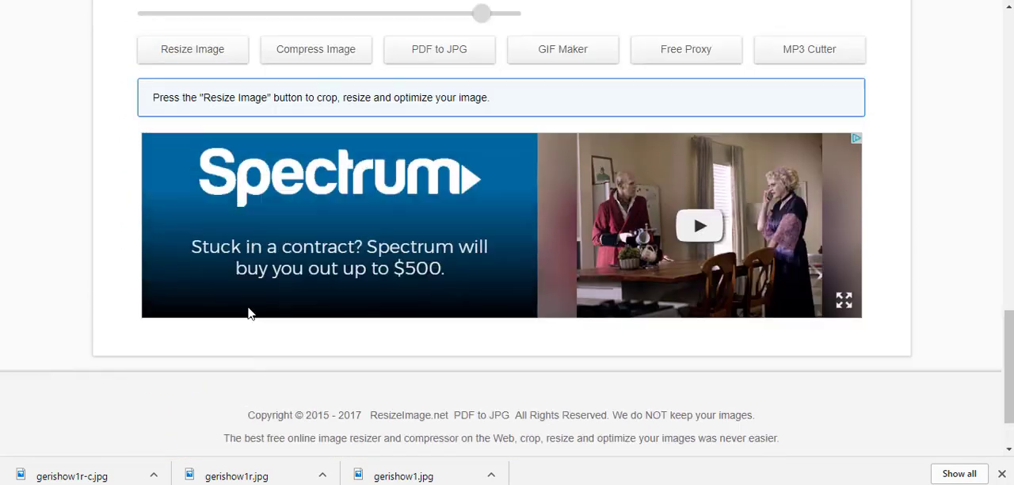
{"action": "scroll", "coordinate": [249, 313], "scroll_direction": "up", "scroll_amount": 4}
{"action": "left_click", "coordinate": [190, 346]}
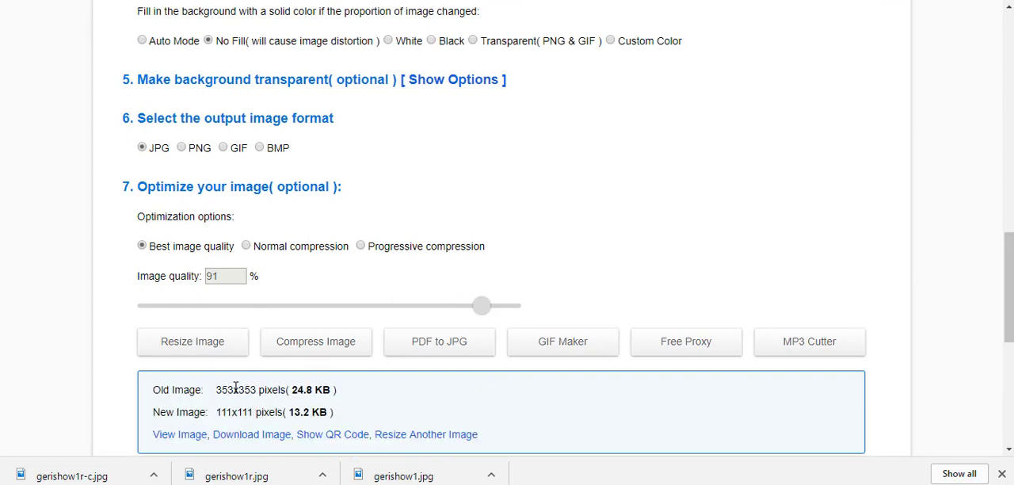
Step: View the resized image, examine its old and new sizes, and open its download dialog without saving the file
{"action": "left_click", "coordinate": [186, 441]}
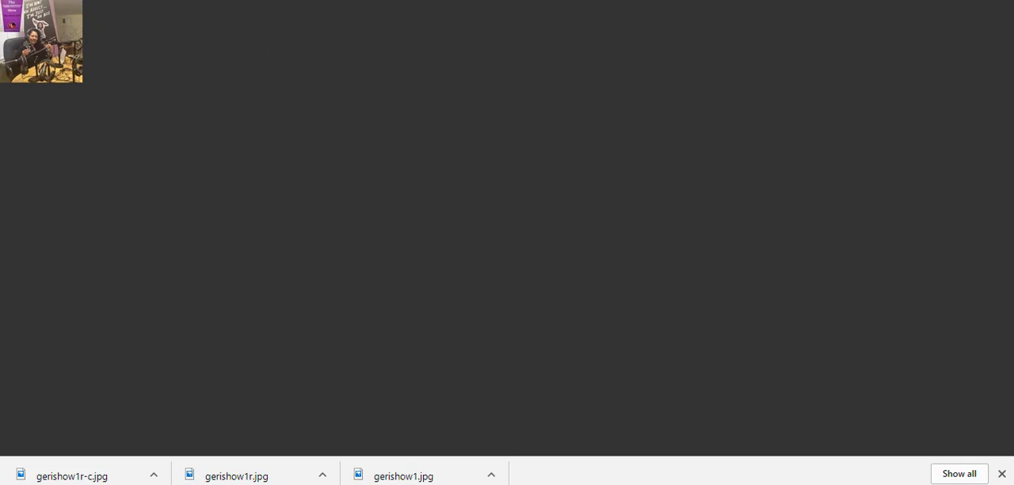
{"action": "left_click", "coordinate": [316, 1]}
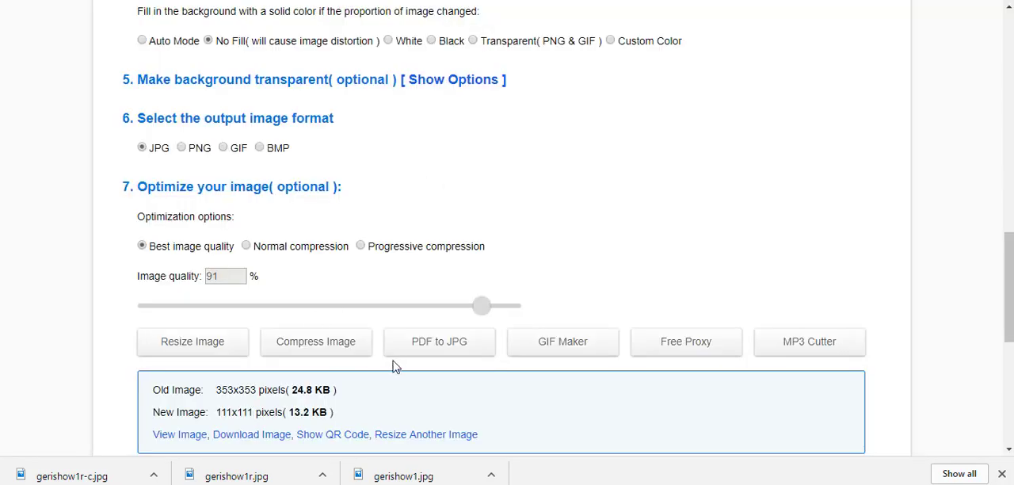
{"action": "scroll", "coordinate": [393, 364], "scroll_direction": "down", "scroll_amount": 1}
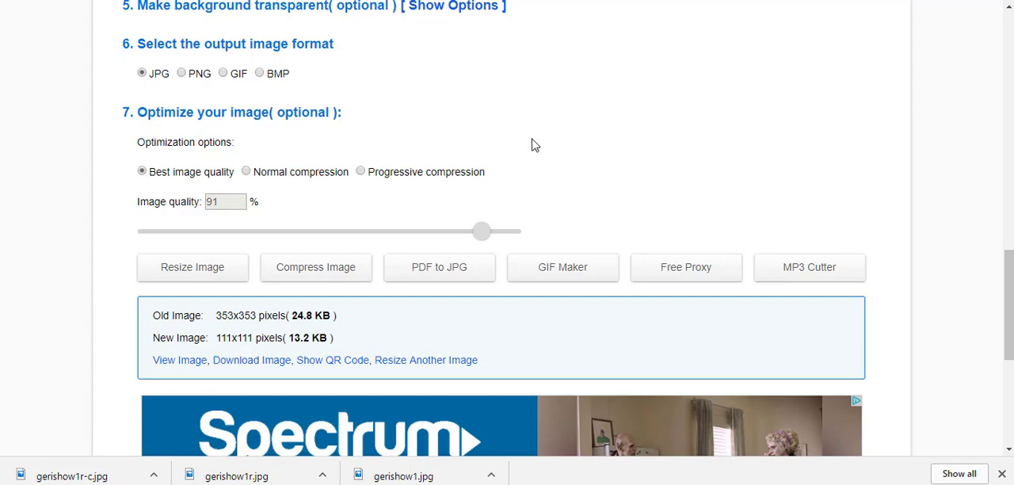
{"action": "scroll", "coordinate": [554, 263], "scroll_direction": "up", "scroll_amount": 2}
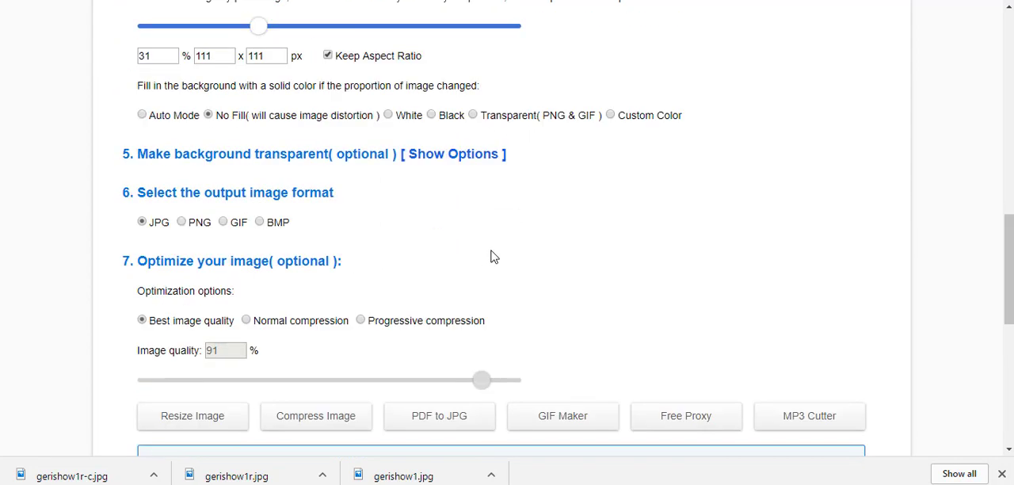
{"action": "scroll", "coordinate": [494, 256], "scroll_direction": "down", "scroll_amount": 1}
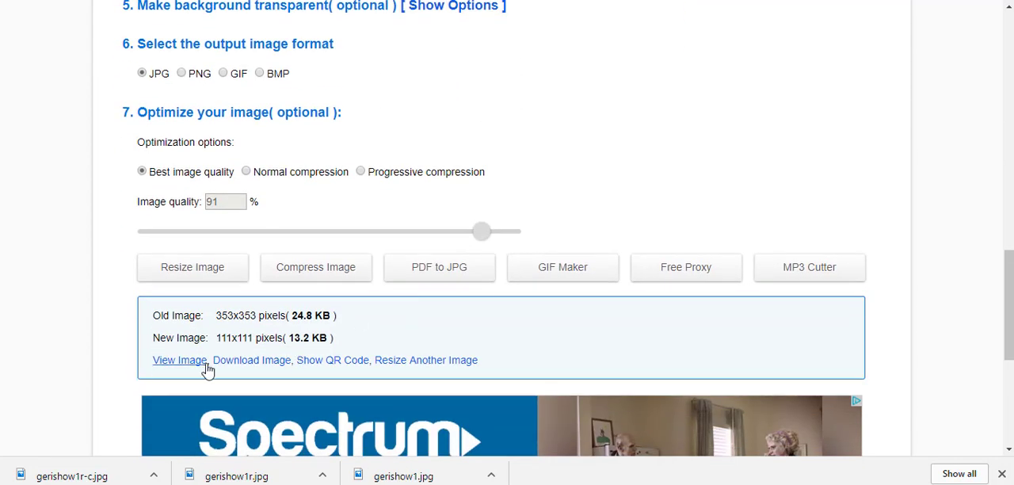
{"action": "left_click", "coordinate": [251, 361]}
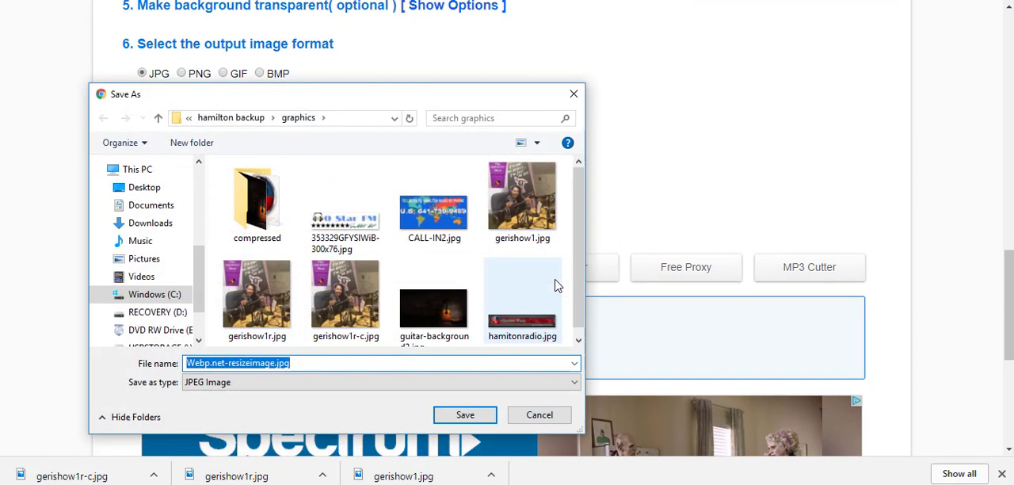
{"action": "left_click", "coordinate": [573, 93]}
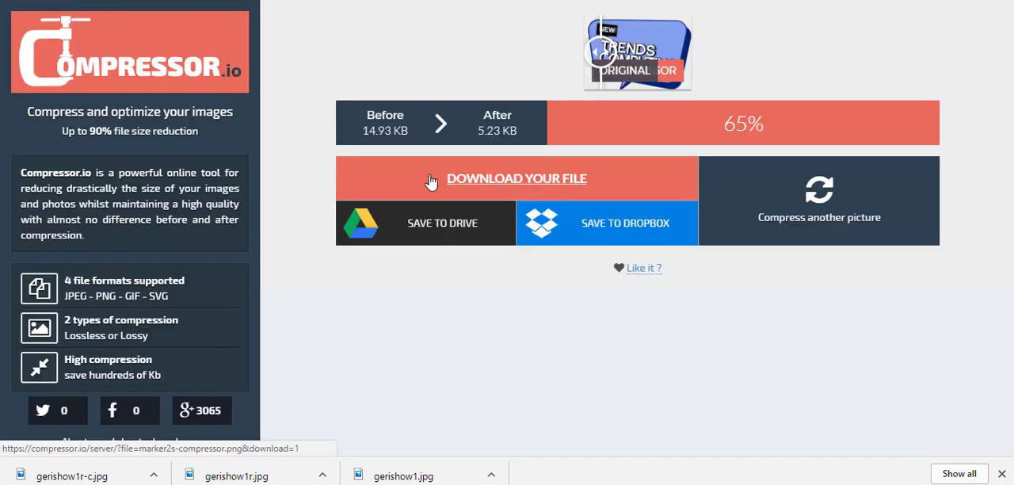
Step: Switch to Compressor.io and compress another picture with lossy compression, using gerishow1r.jpg from the graphics folder in hamilton backup
{"action": "left_click", "coordinate": [818, 208]}
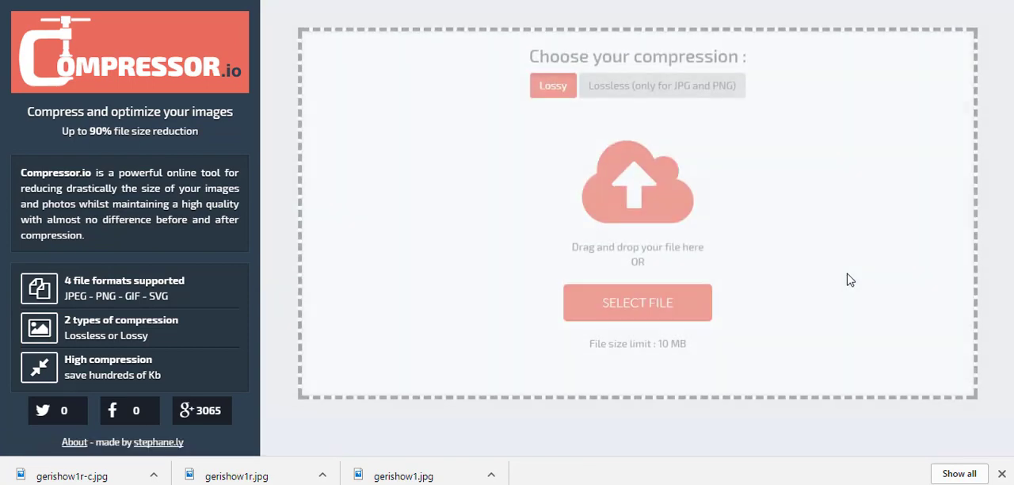
{"action": "left_click", "coordinate": [701, 307]}
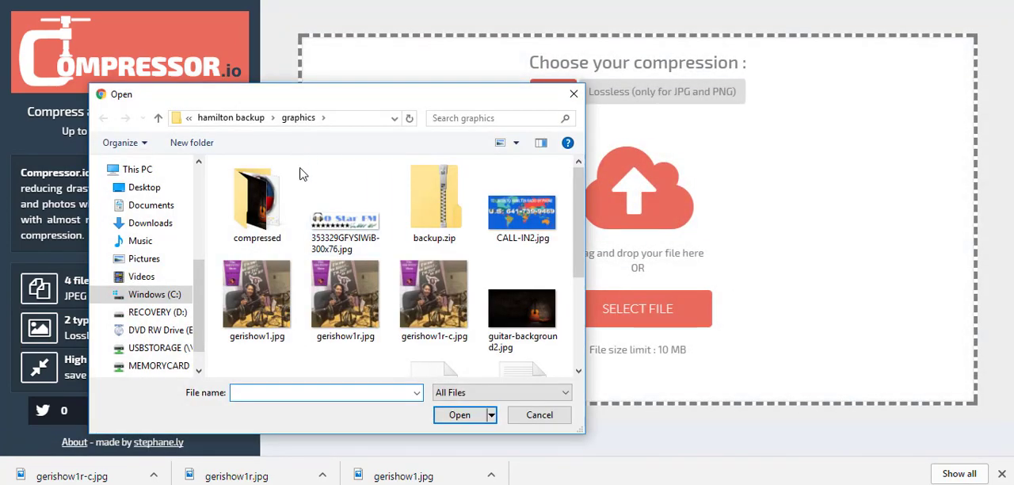
{"action": "left_click", "coordinate": [356, 304]}
{"action": "double_click", "coordinate": [357, 303]}
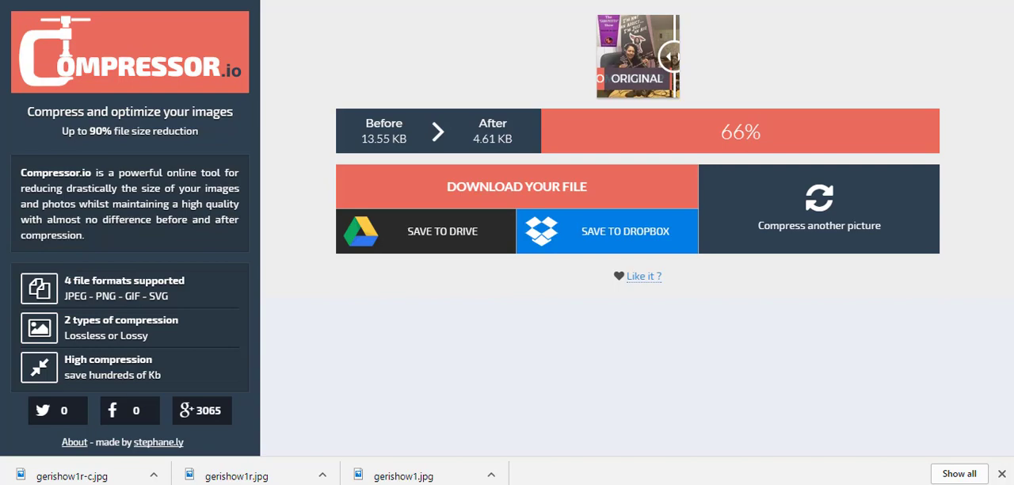
Step: Revisit the WordPress Permalink Settings and go back to the image upload section of ResizeImage.net
{"action": "key", "text": "ctrl+Tab"}
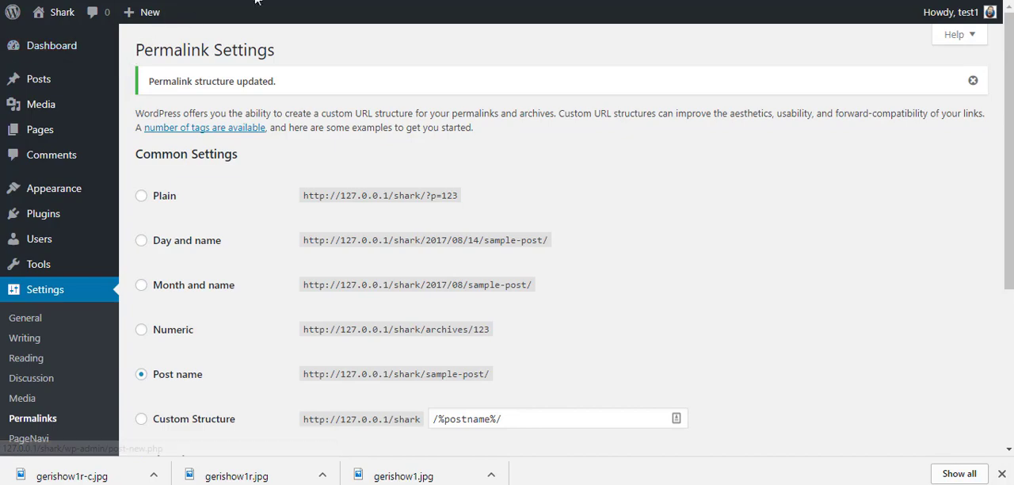
{"action": "left_click", "coordinate": [353, 1]}
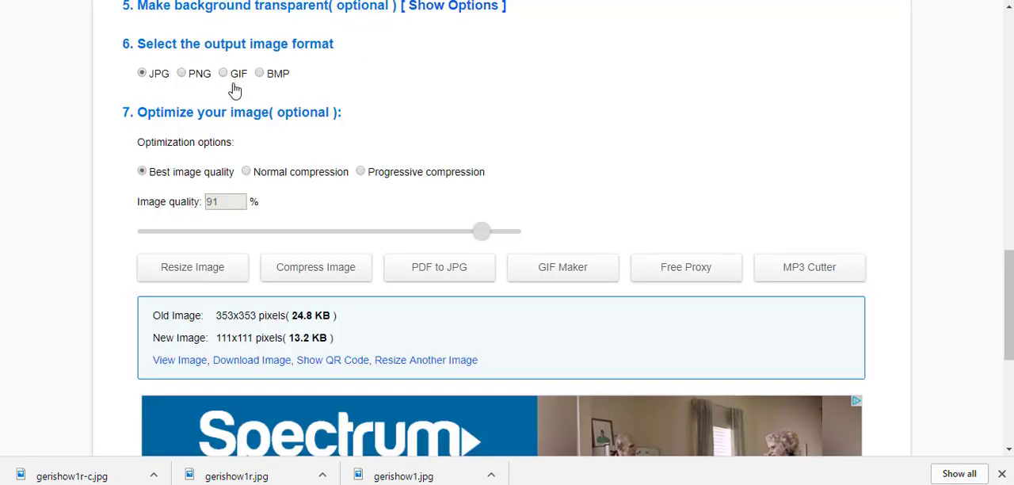
{"action": "scroll", "coordinate": [388, 136], "scroll_direction": "up", "scroll_amount": 13}
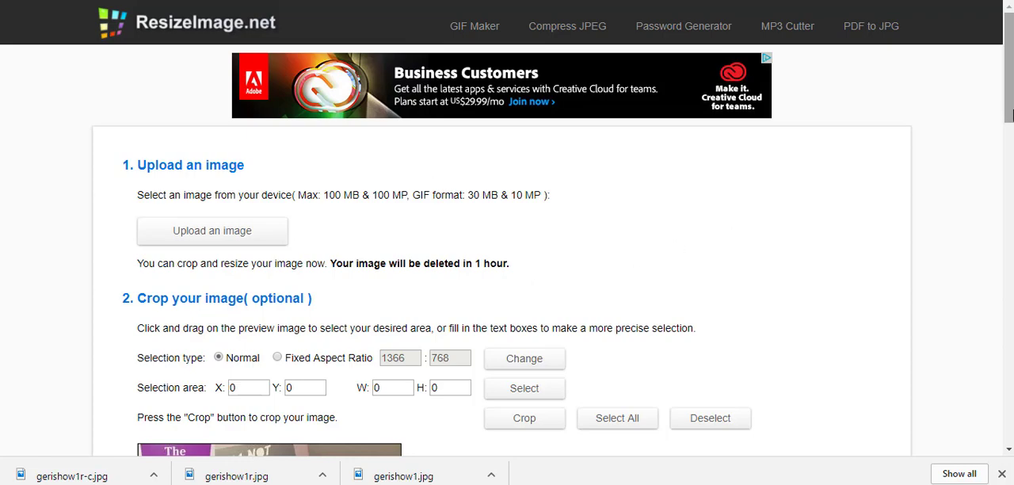
{"action": "mouse_move", "coordinate": [1010, 110]}
{"action": "left_mouse_down"}
{"action": "mouse_move", "coordinate": [1010, 133]}
{"action": "mouse_move", "coordinate": [1010, 102]}
{"action": "left_mouse_up"}
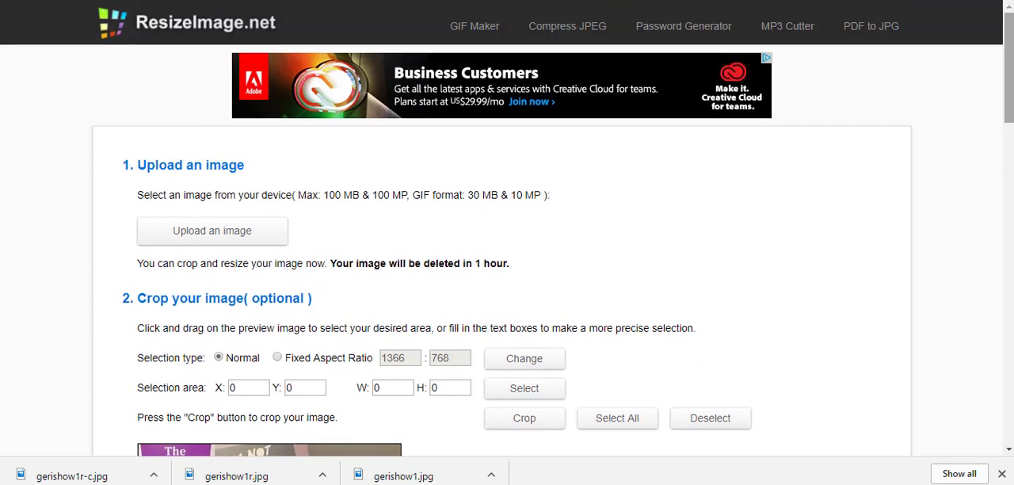